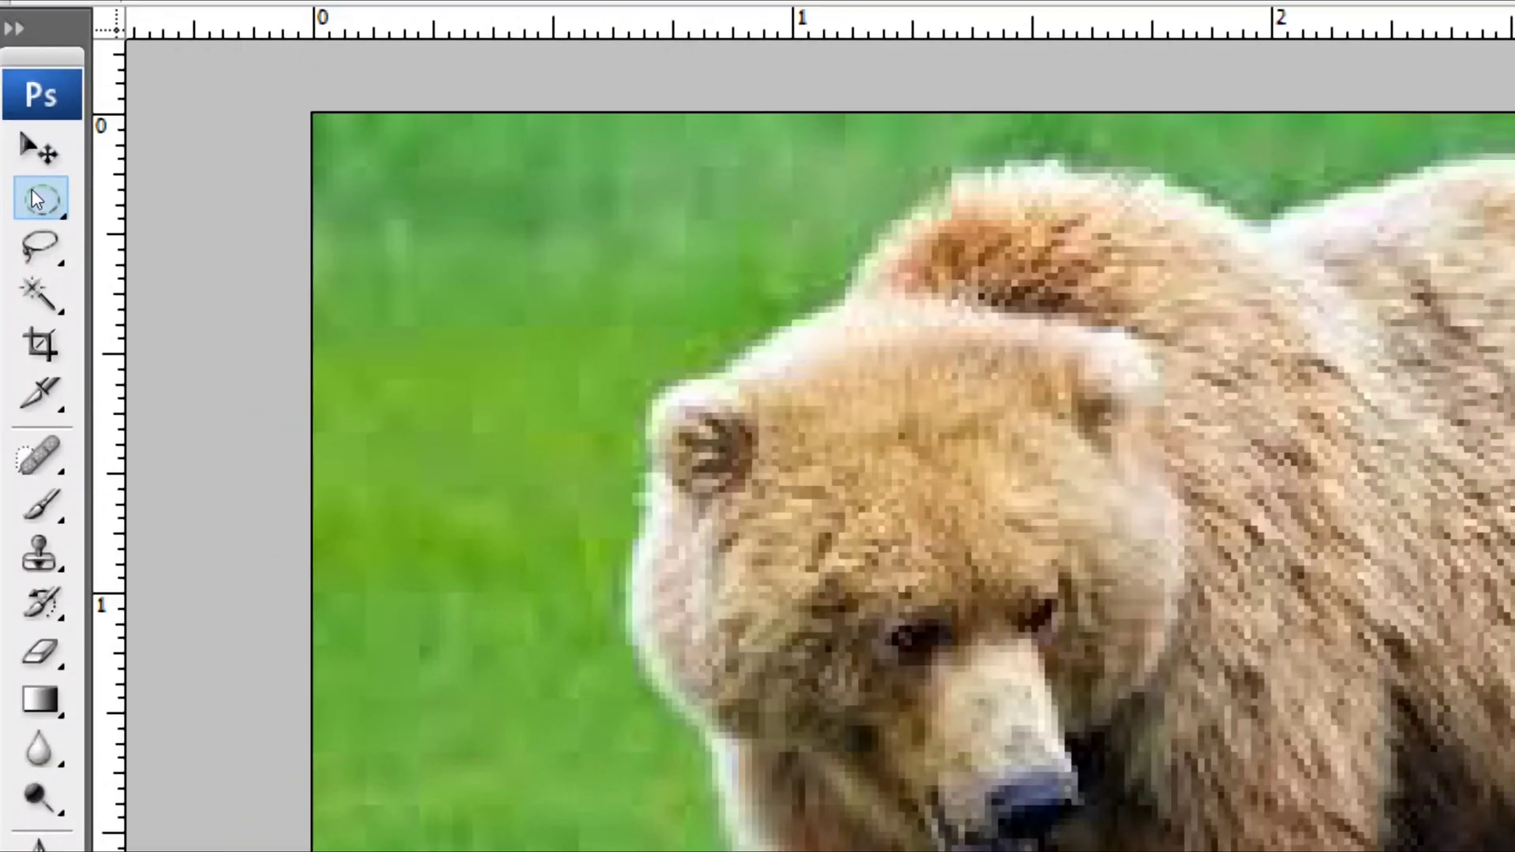
Start an elliptical marquee selection in add-to-selection mode, covering the bear's rear body.
left_click(35, 197)
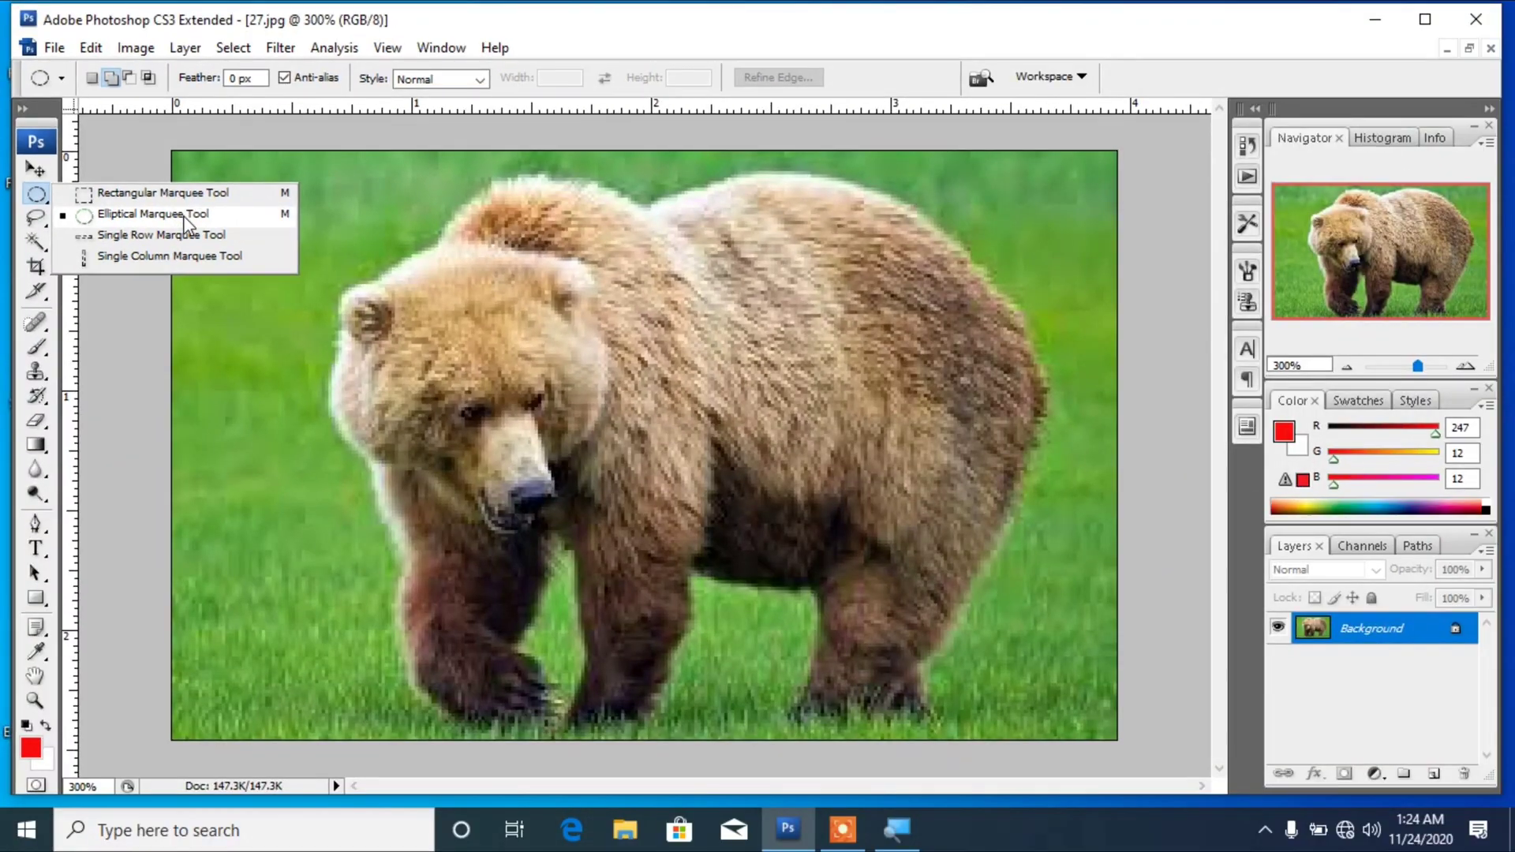
left_click(183, 215)
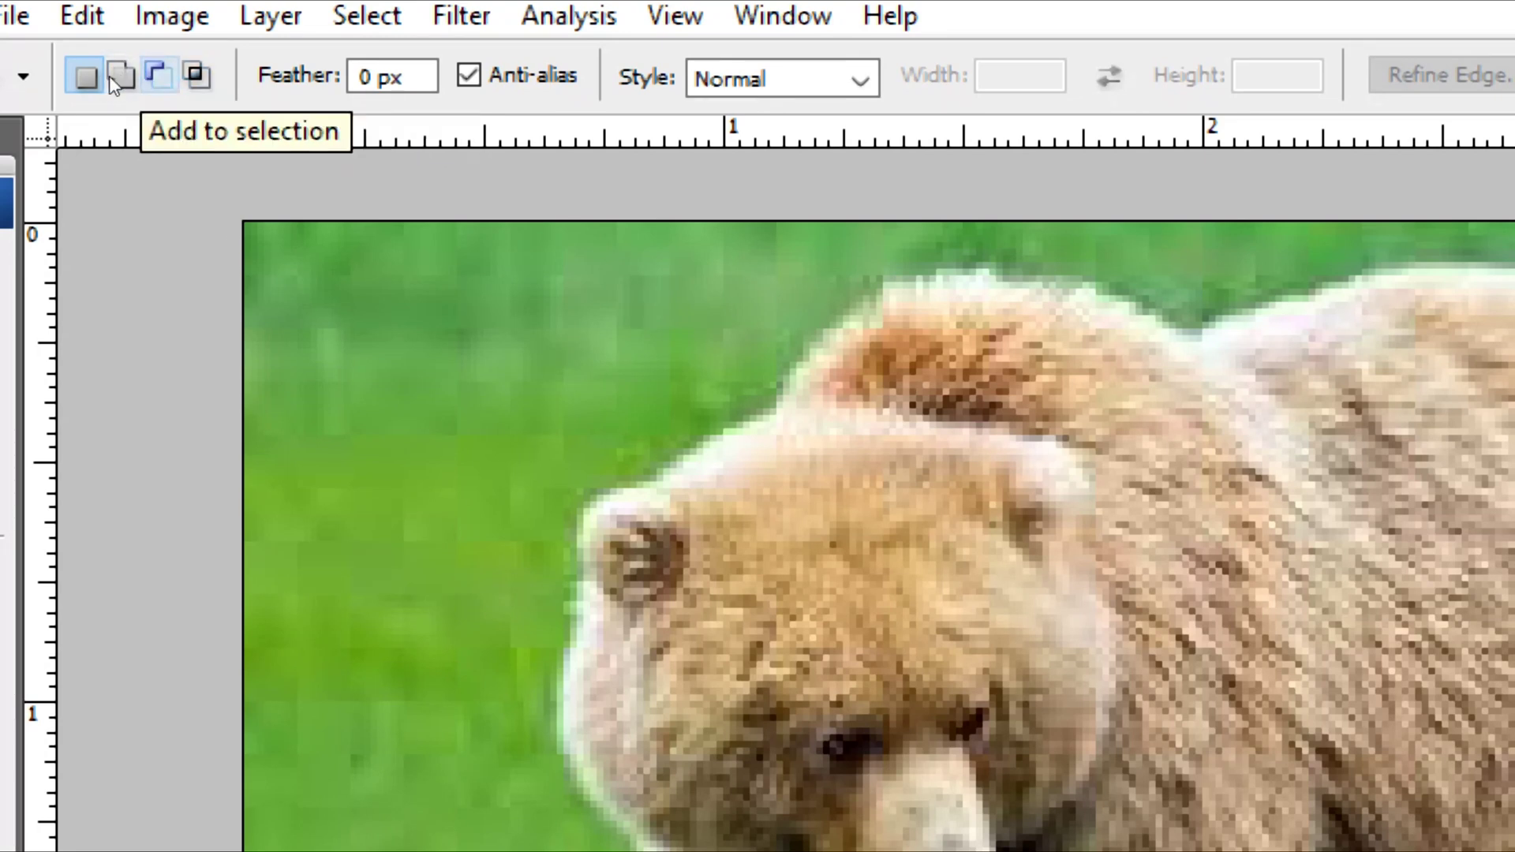
left_click(121, 79)
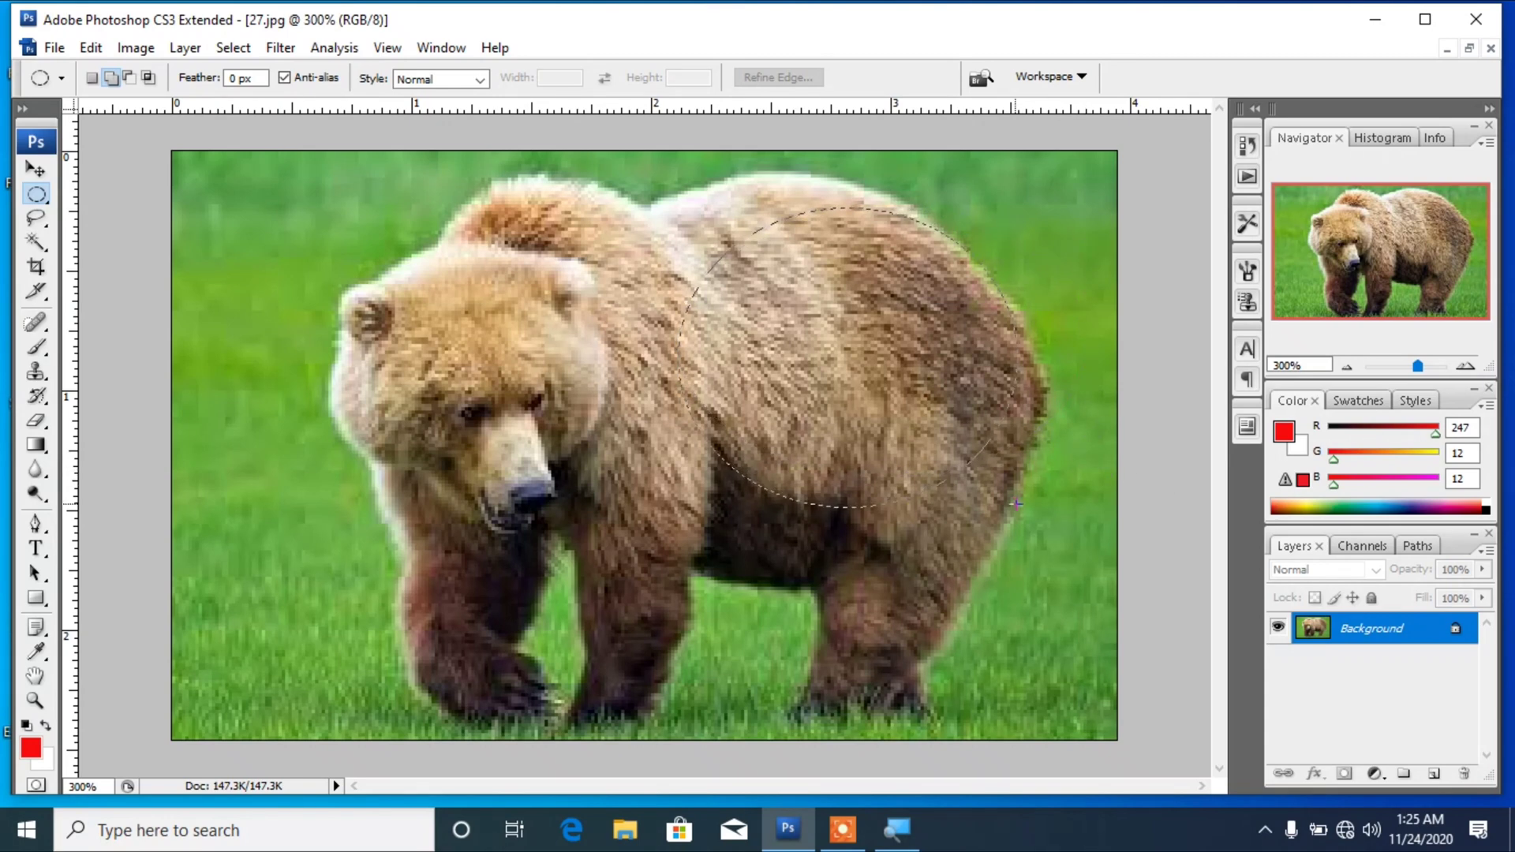
left_click_drag(1020, 505, 1018, 505)
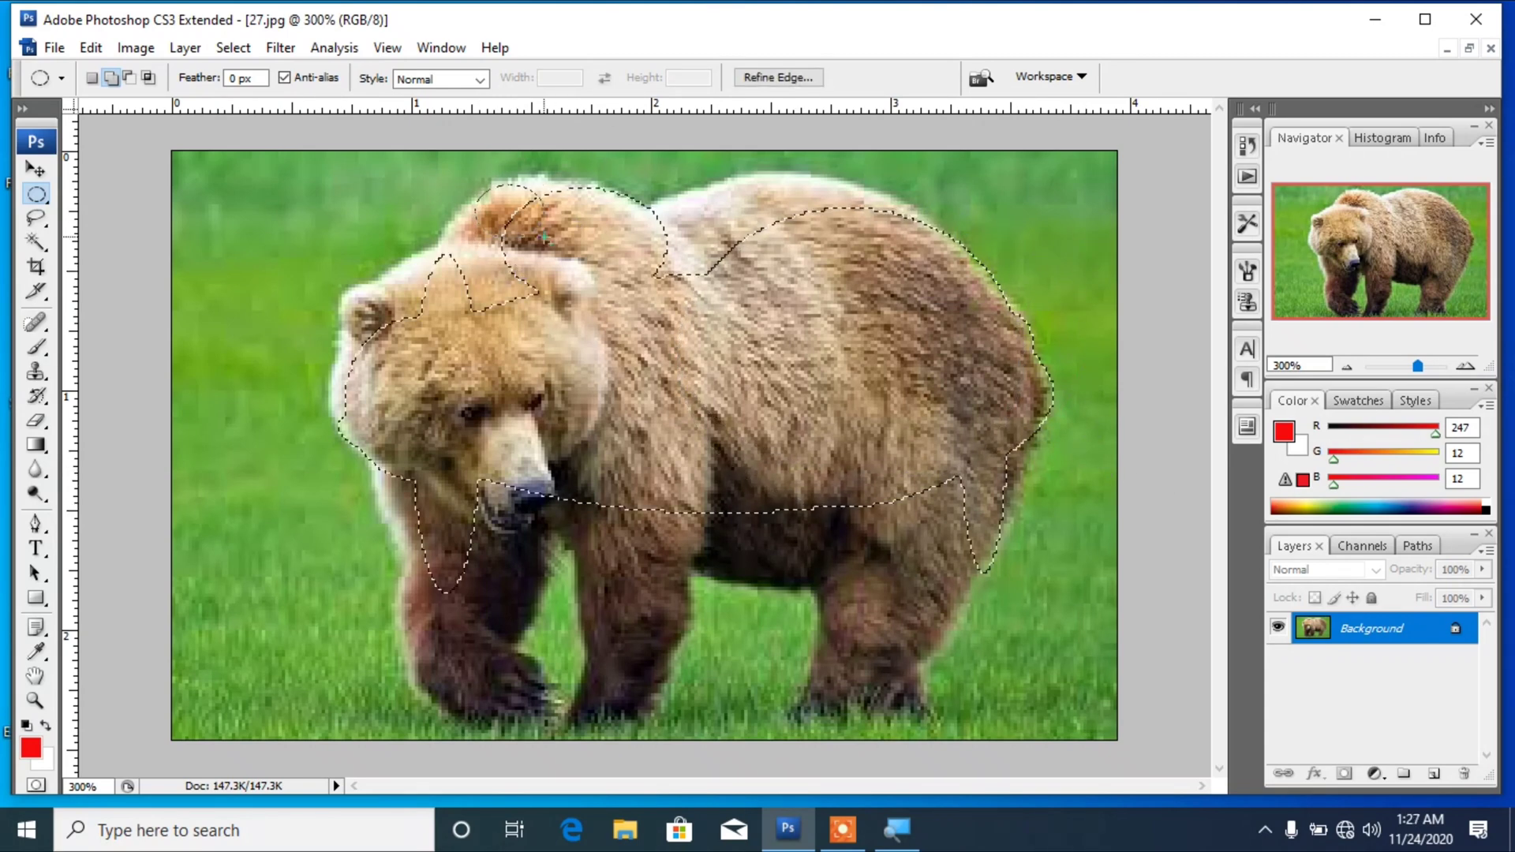
Add ellipses to the selection over the bear's shoulder hump and along its upper back.
left_click_drag(476, 338, 583, 292)
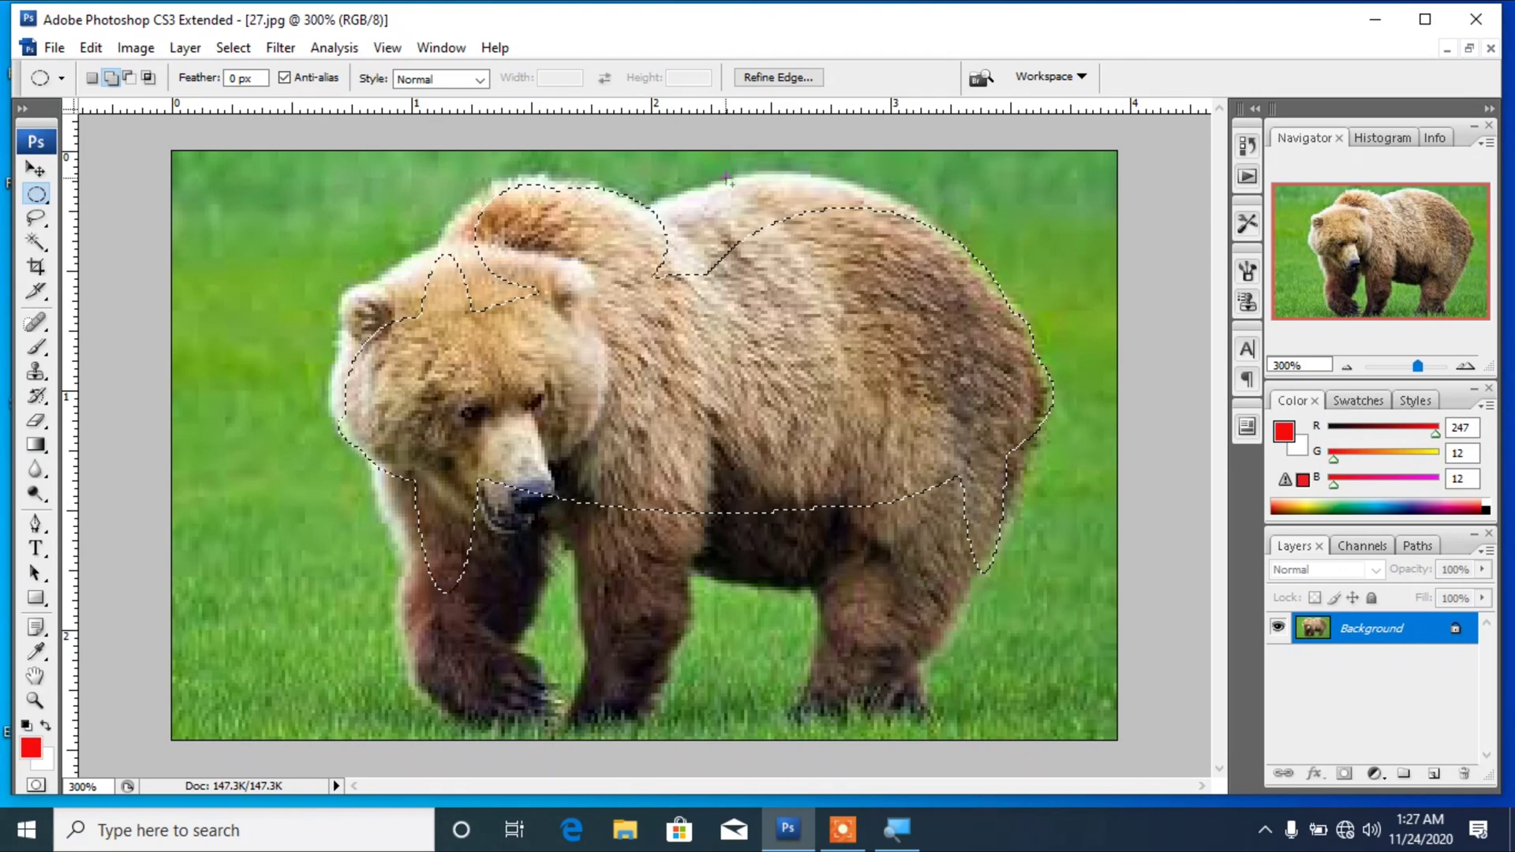
left_click_drag(728, 181, 1043, 279)
left_click_drag(918, 278, 920, 279)
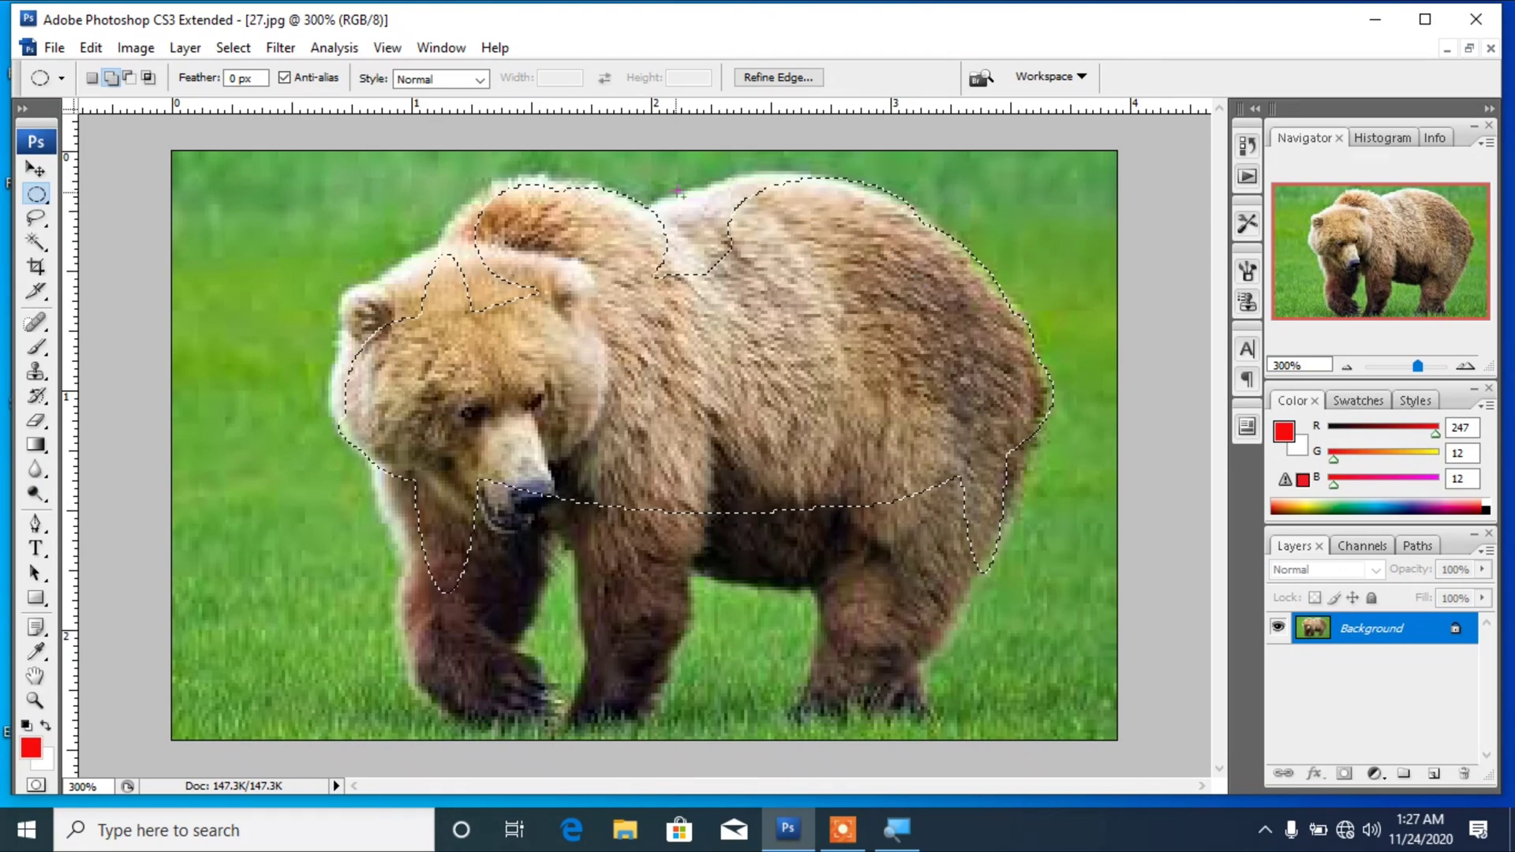
left_click_drag(640, 202, 742, 252)
Extend the selection with overlapping ellipses over the bear's belly and hind leg down to the paw.
left_click_drag(742, 556, 742, 563)
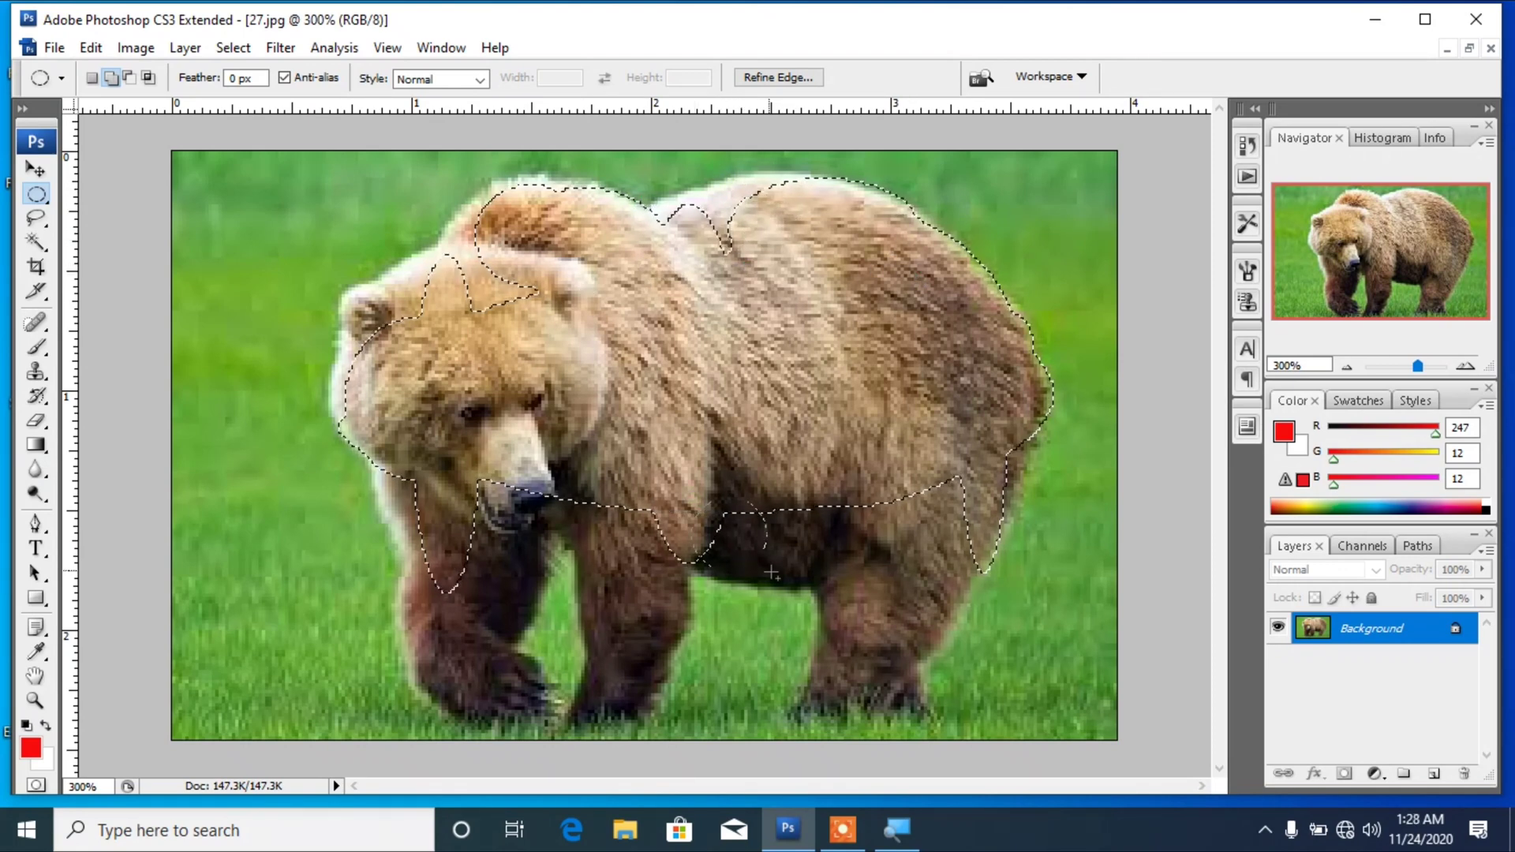
left_click_drag(689, 502, 841, 588)
left_click_drag(905, 420, 967, 649)
left_click_drag(852, 475, 896, 717)
left_click_drag(777, 474, 872, 612)
left_click_drag(841, 334, 1011, 613)
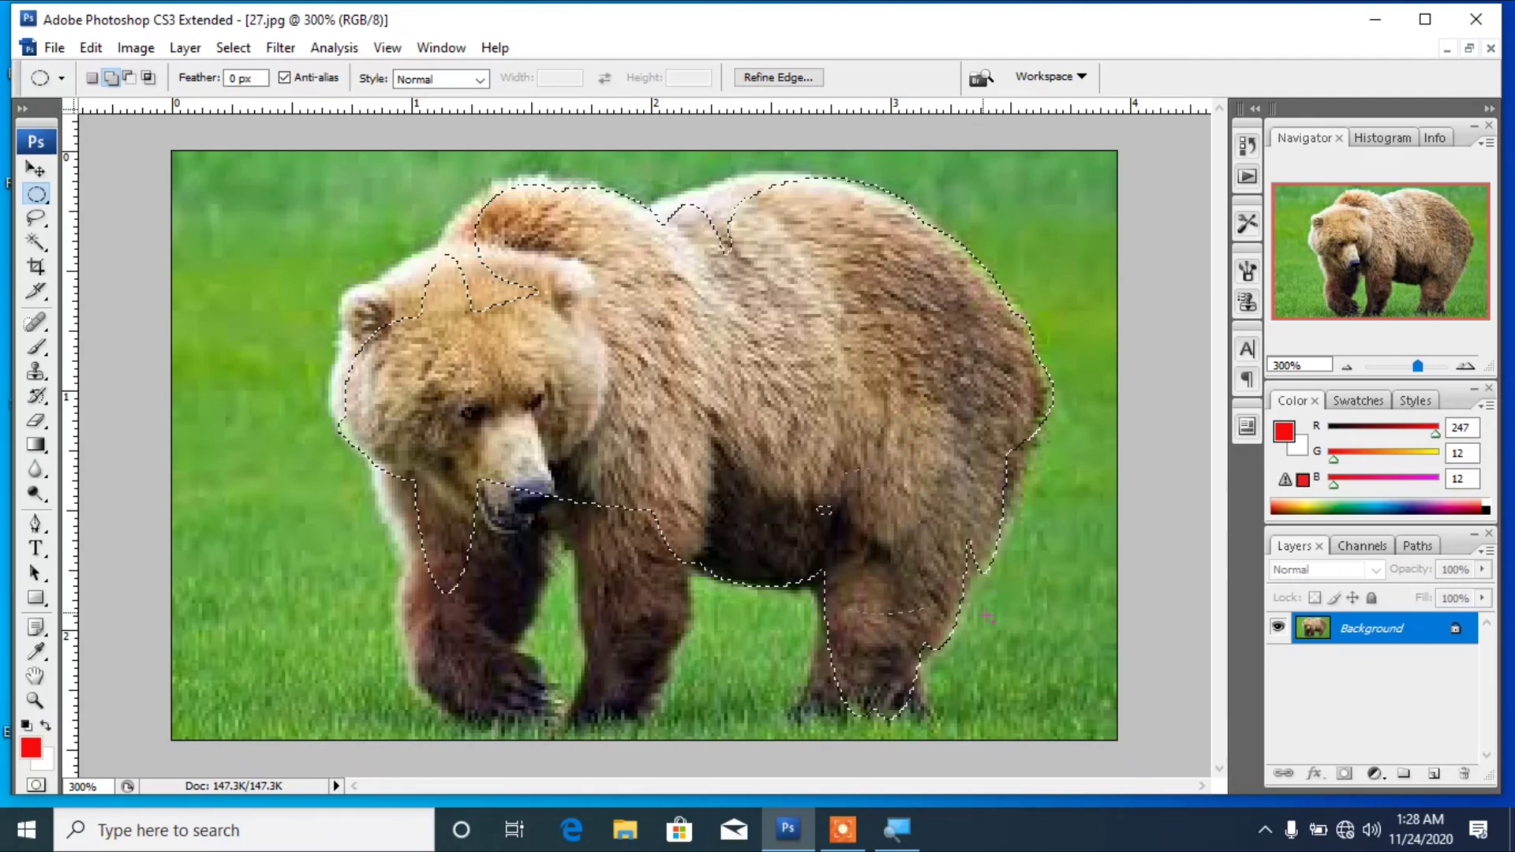
Fill the selection gaps along the dip in the back, the shoulder hump and the nape with more ellipses.
left_click_drag(638, 190, 762, 379)
left_click_drag(672, 171, 954, 504)
left_click_drag(590, 179, 491, 304)
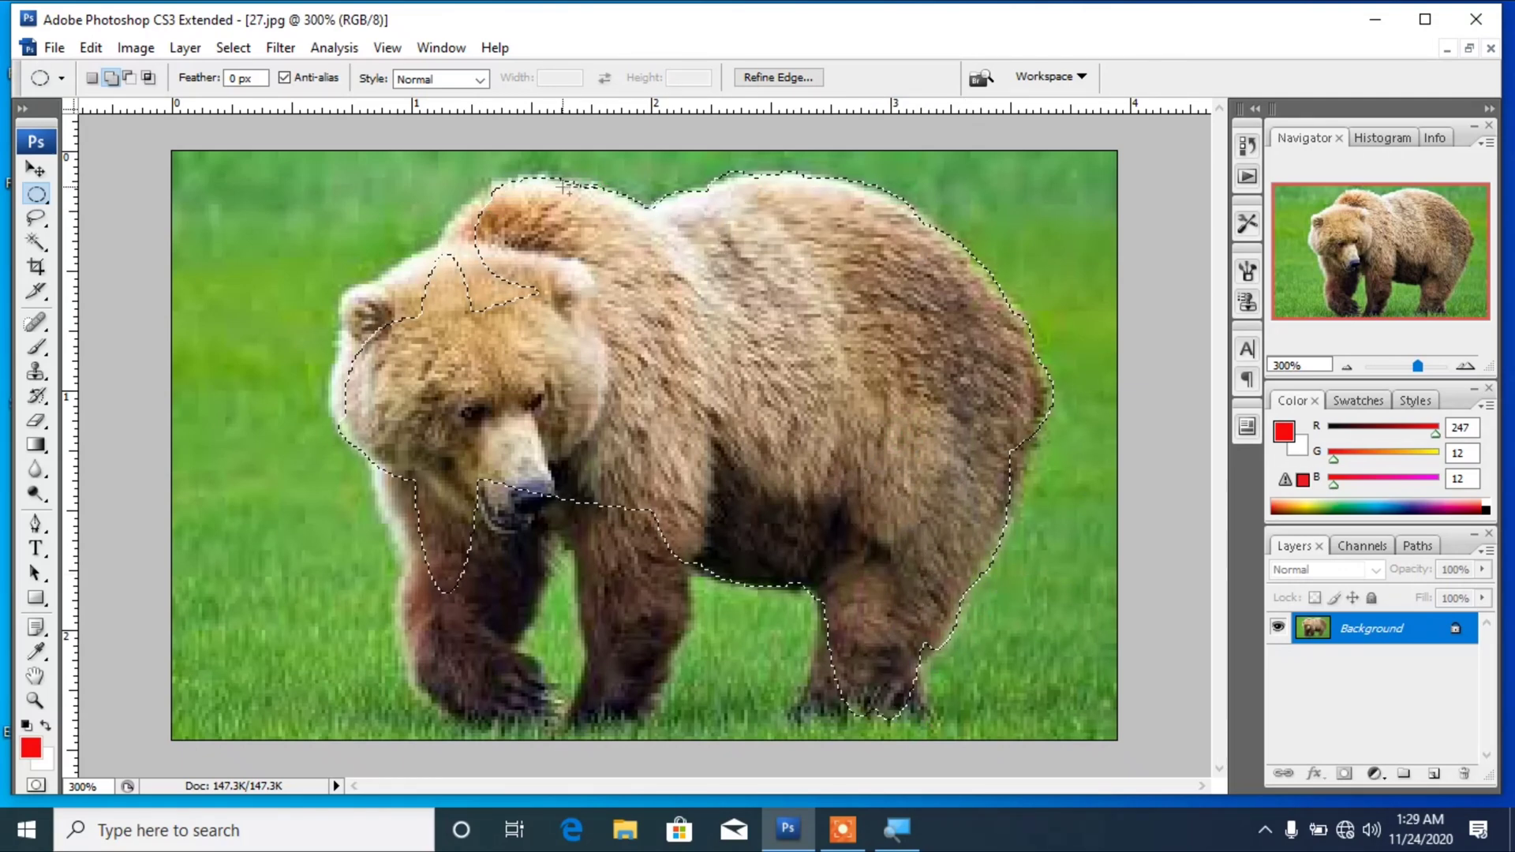
left_click_drag(490, 196, 449, 317)
left_click_drag(478, 247, 425, 339)
left_click_drag(515, 214, 426, 376)
Add ellipses covering the bear's face, forehead, outer cheek and ear to the selection.
left_click_drag(513, 257, 557, 580)
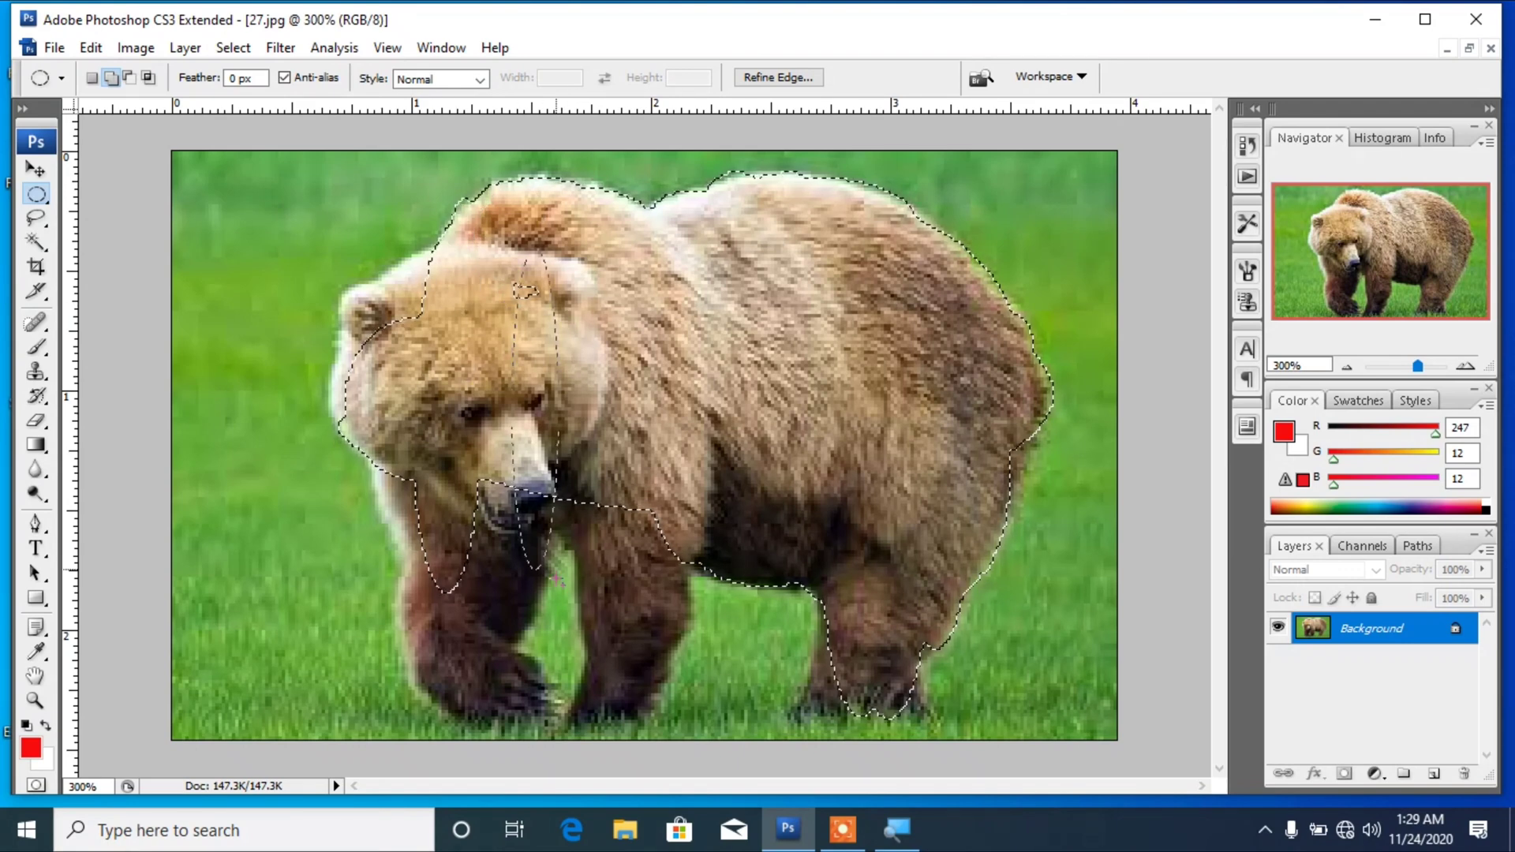
left_click_drag(544, 270, 409, 348)
left_click_drag(542, 215, 346, 402)
left_click_drag(413, 282, 342, 338)
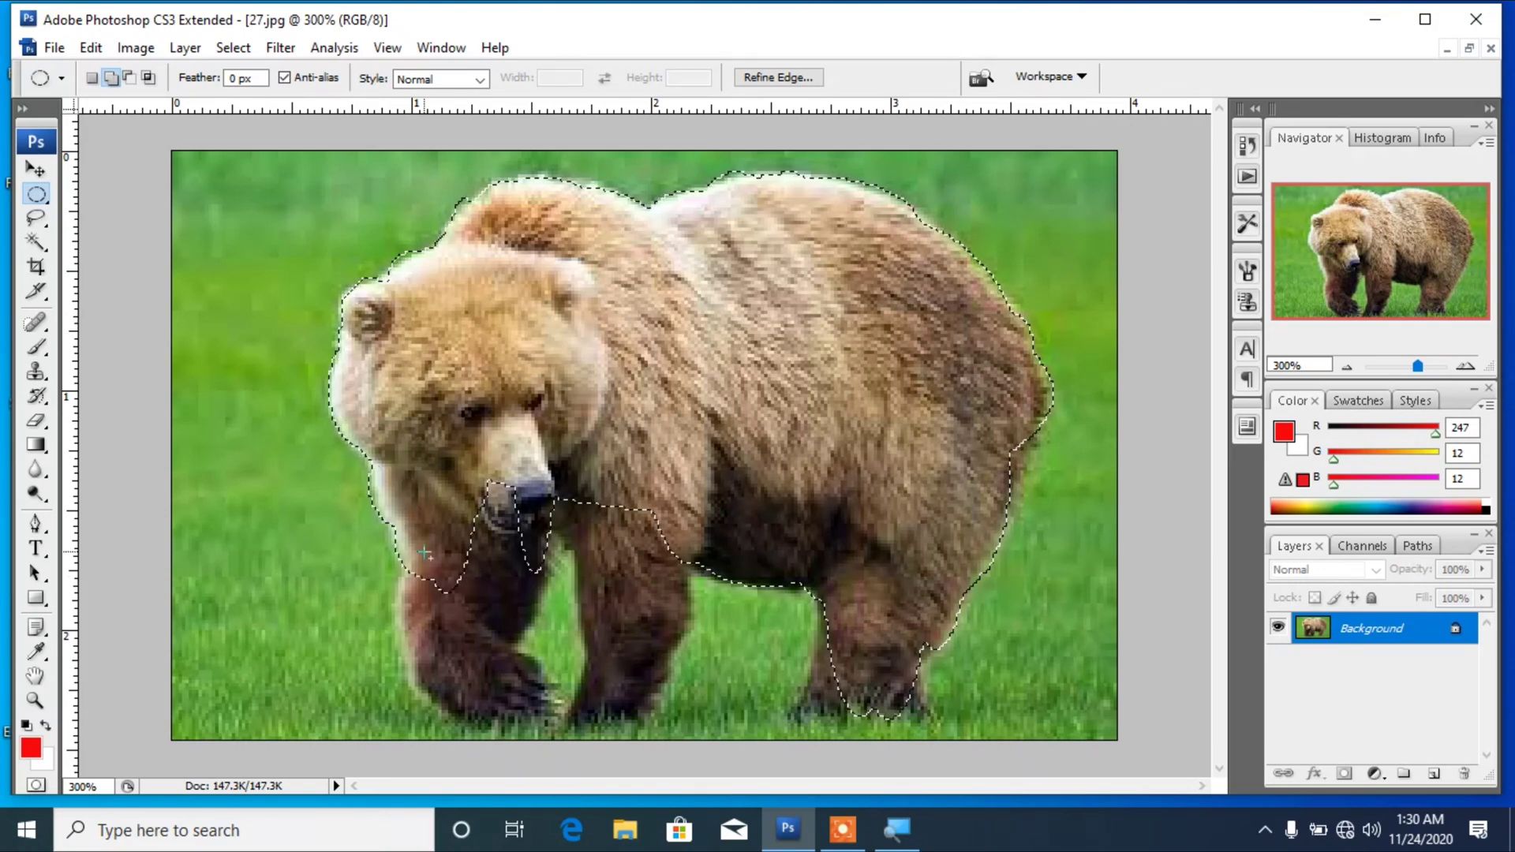
Add overlapping ellipses to the selection over the front leg below the bear's head, including its paw.
left_click_drag(425, 554, 436, 574)
left_click_drag(404, 658, 404, 660)
left_click_drag(430, 550, 523, 664)
left_click_drag(487, 467, 502, 588)
left_click_drag(409, 606, 513, 715)
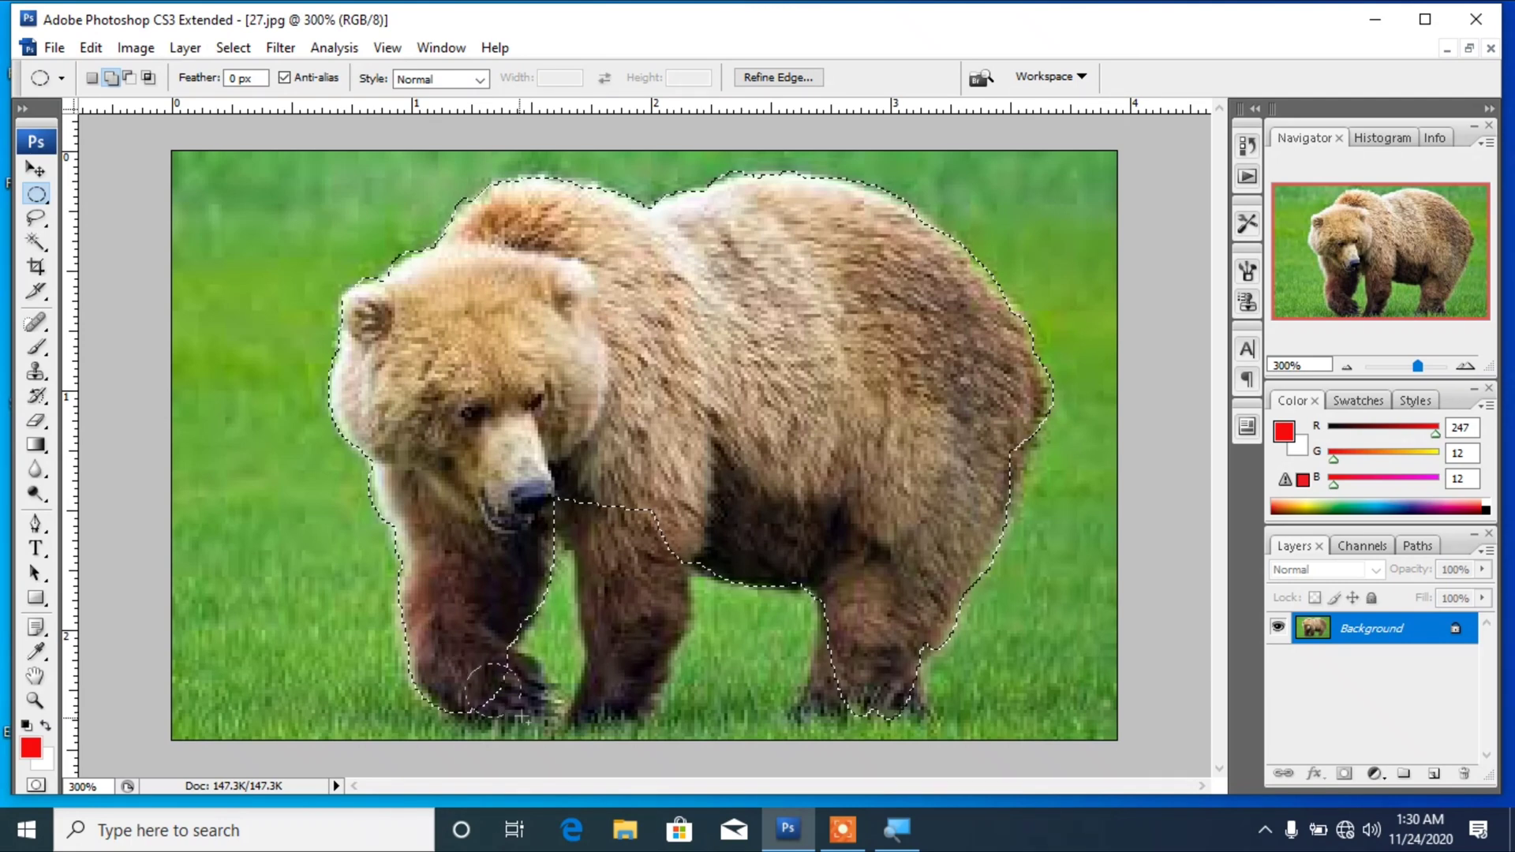
left_click_drag(415, 663, 570, 729)
left_click_drag(502, 646, 545, 694)
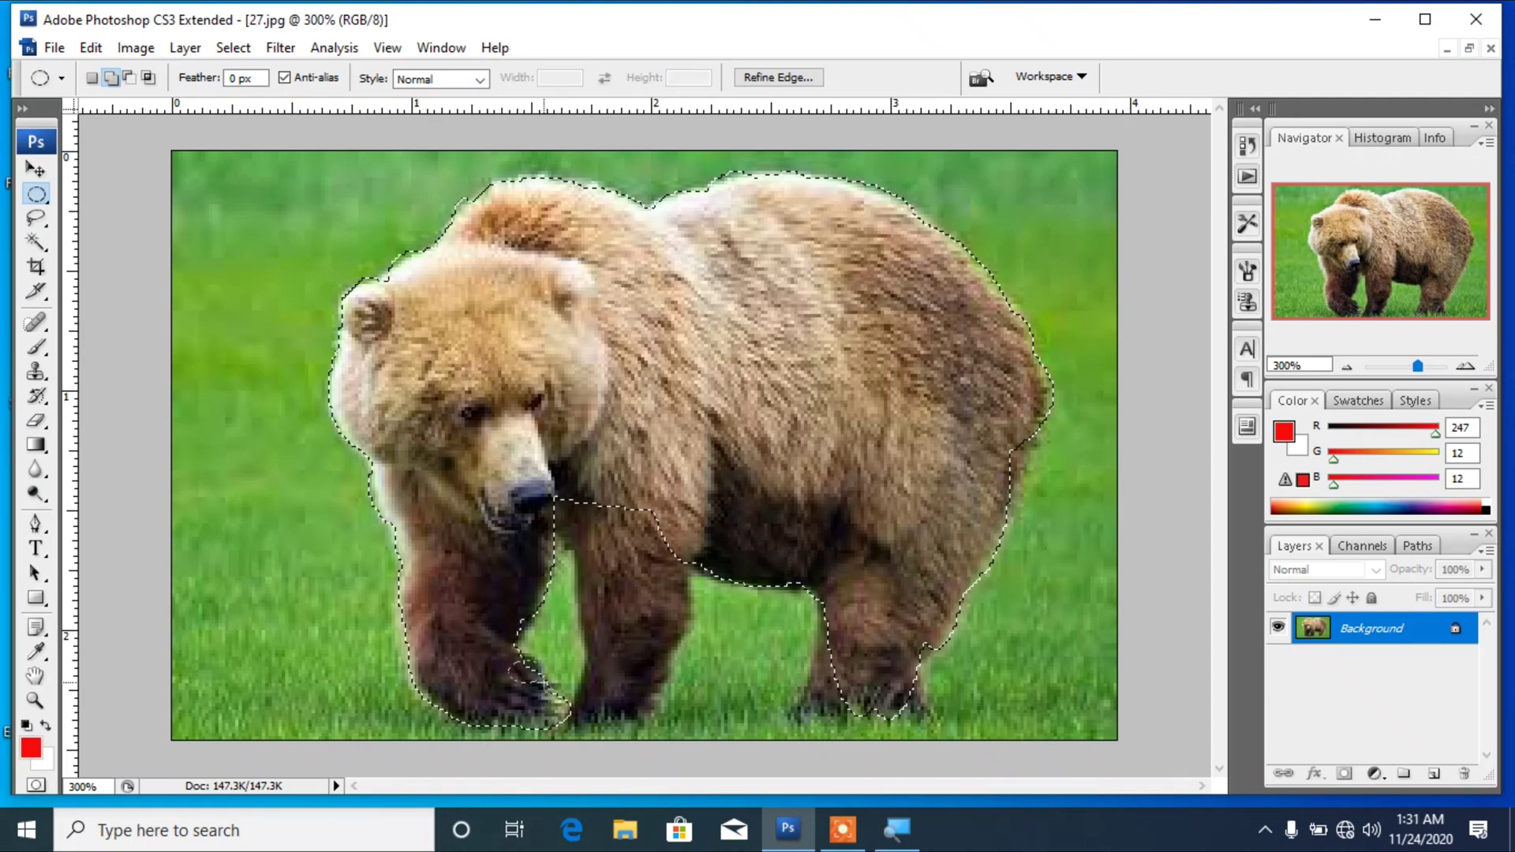
Extend the selection over the second front leg, from below the shoulder down to the paw.
left_click_drag(544, 477, 610, 541)
left_click_drag(568, 517, 598, 560)
left_click_drag(591, 511, 665, 646)
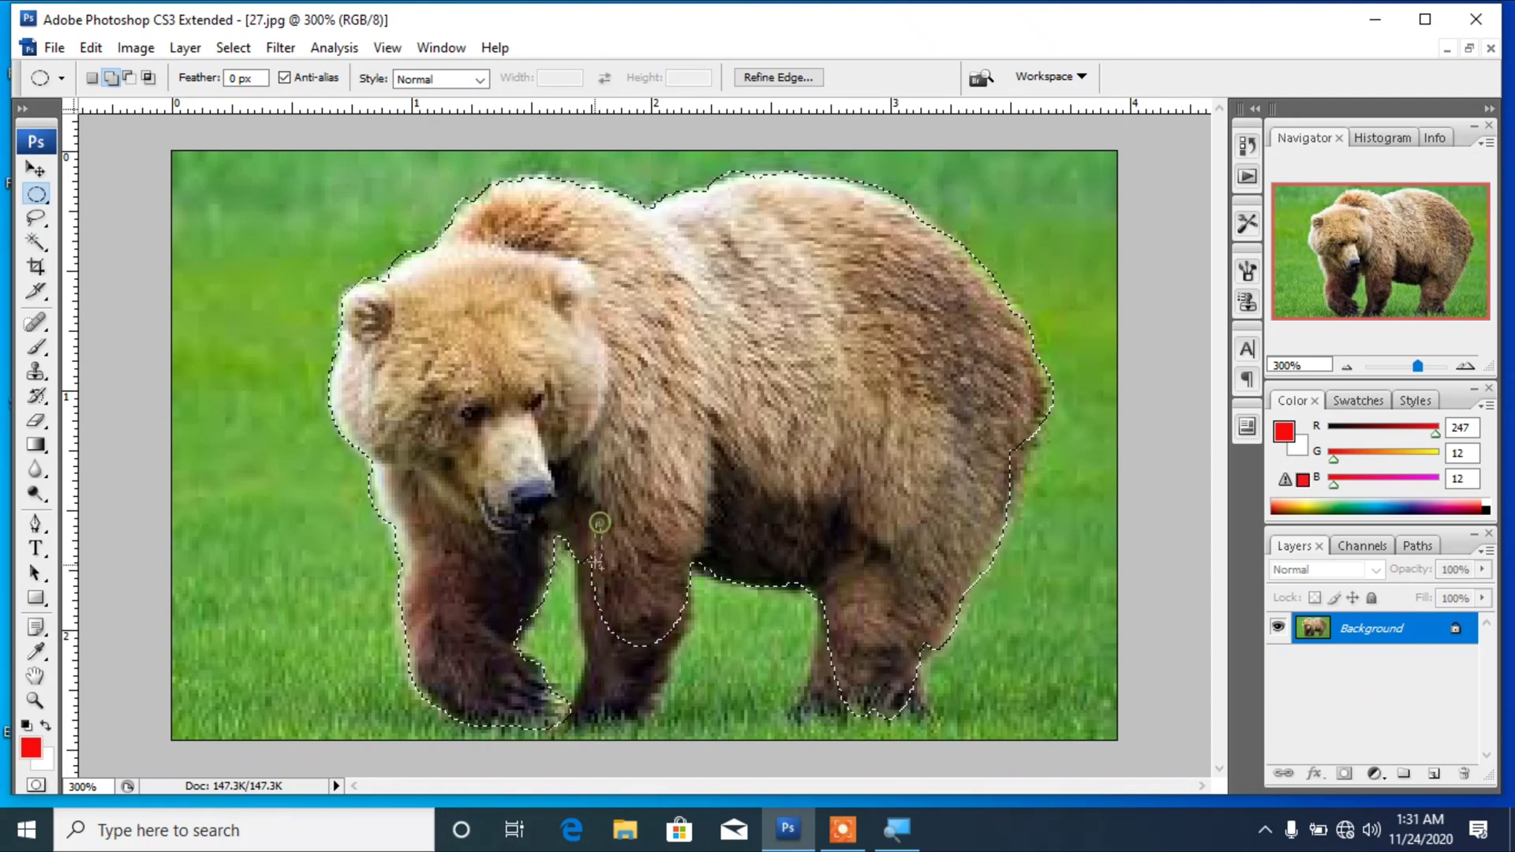
left_click_drag(586, 594, 605, 753)
left_click_drag(635, 593, 672, 700)
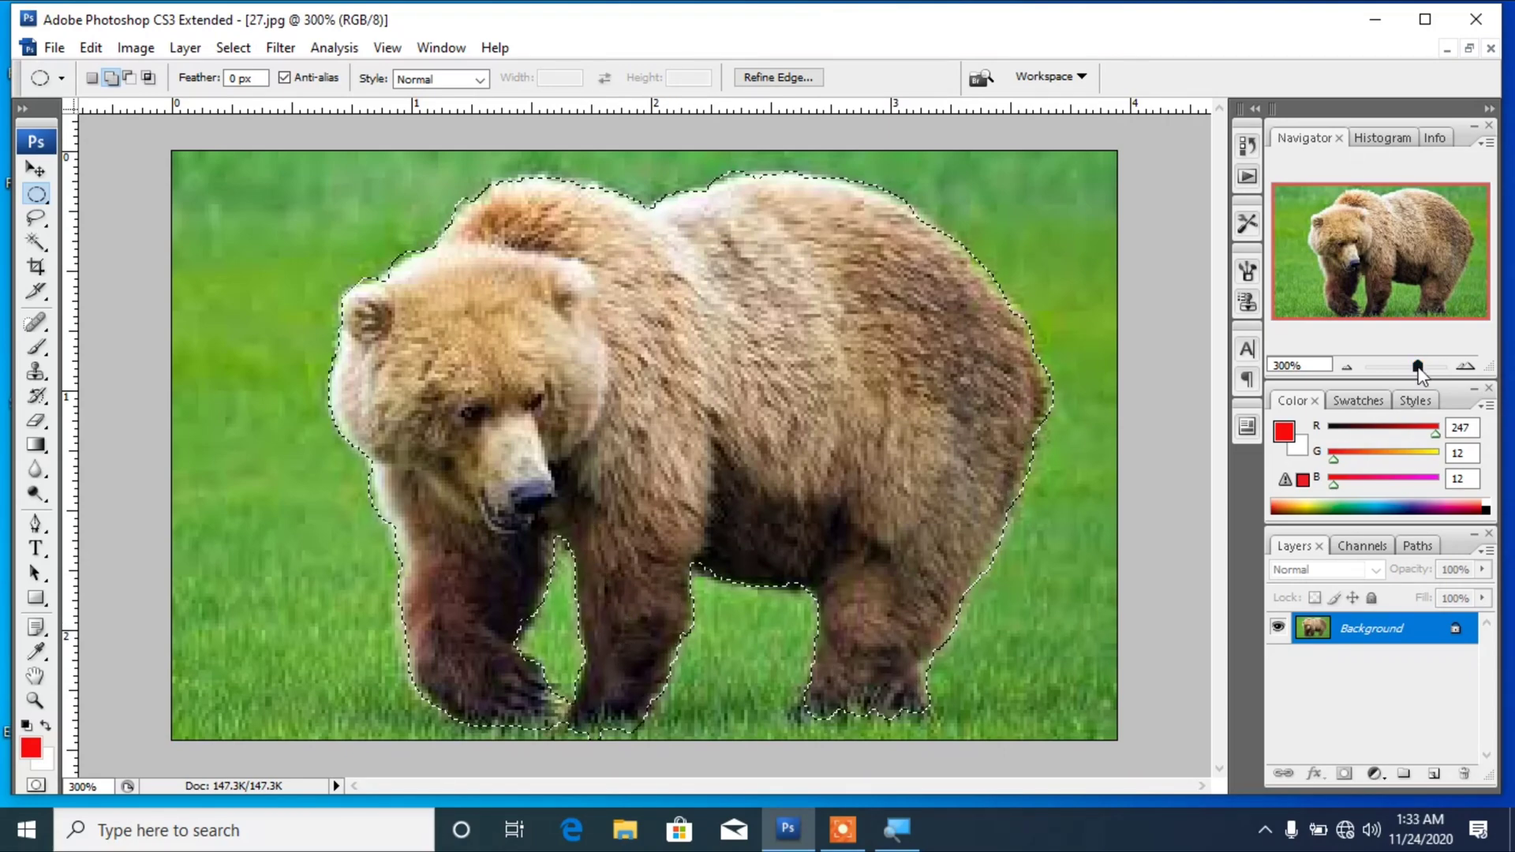
Subtract the background bulges from the selection along the shoulder hump and add the missed edge beside the ear.
left_click_drag(1418, 366, 1426, 376)
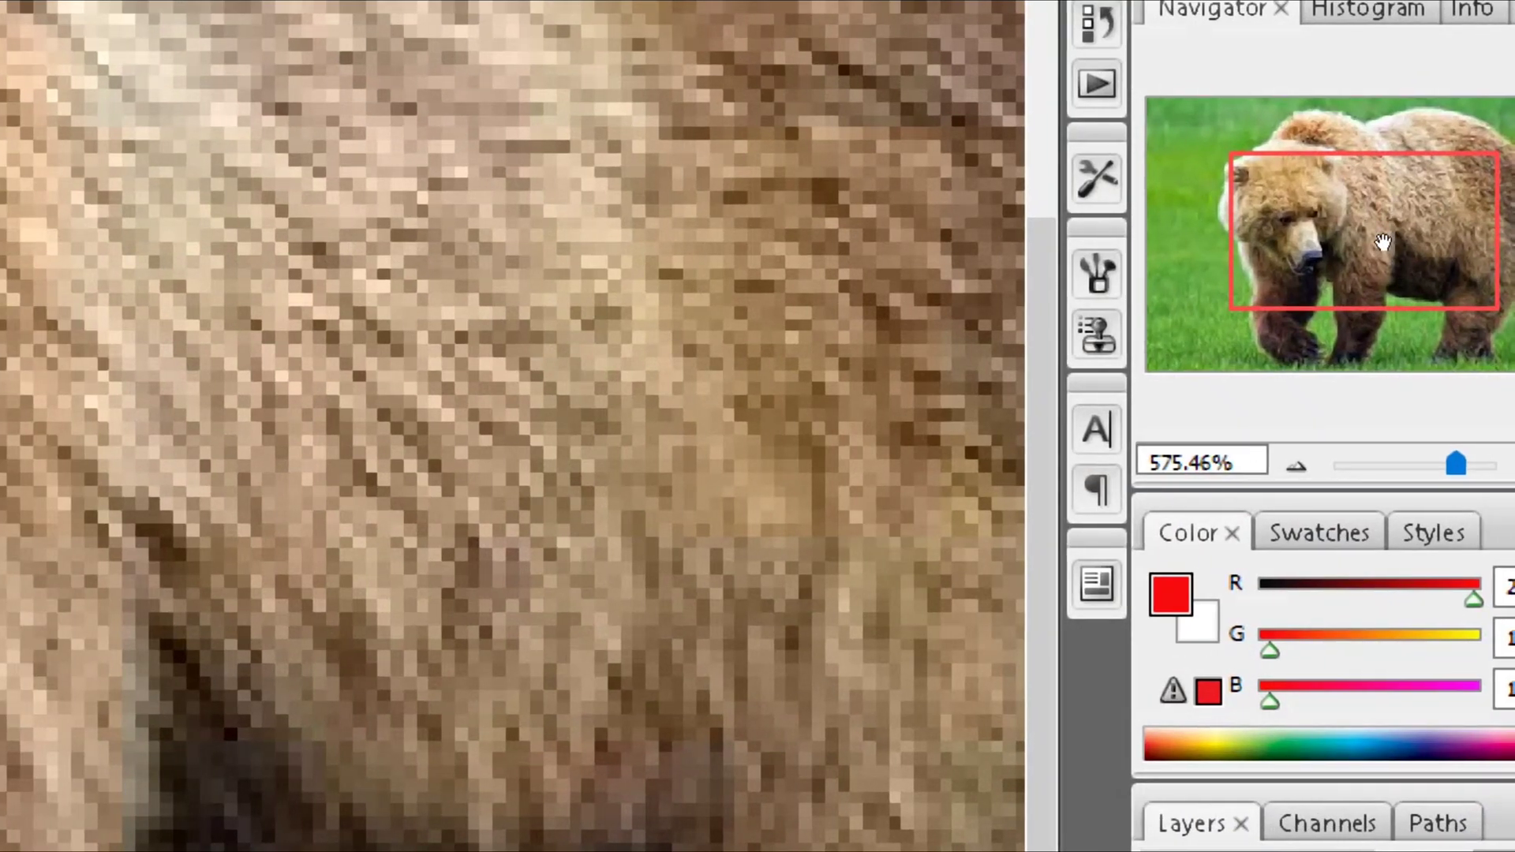
mouse_move(1368, 235)
left_mouse_down()
mouse_move(1370, 196)
mouse_move(1371, 209)
left_mouse_up()
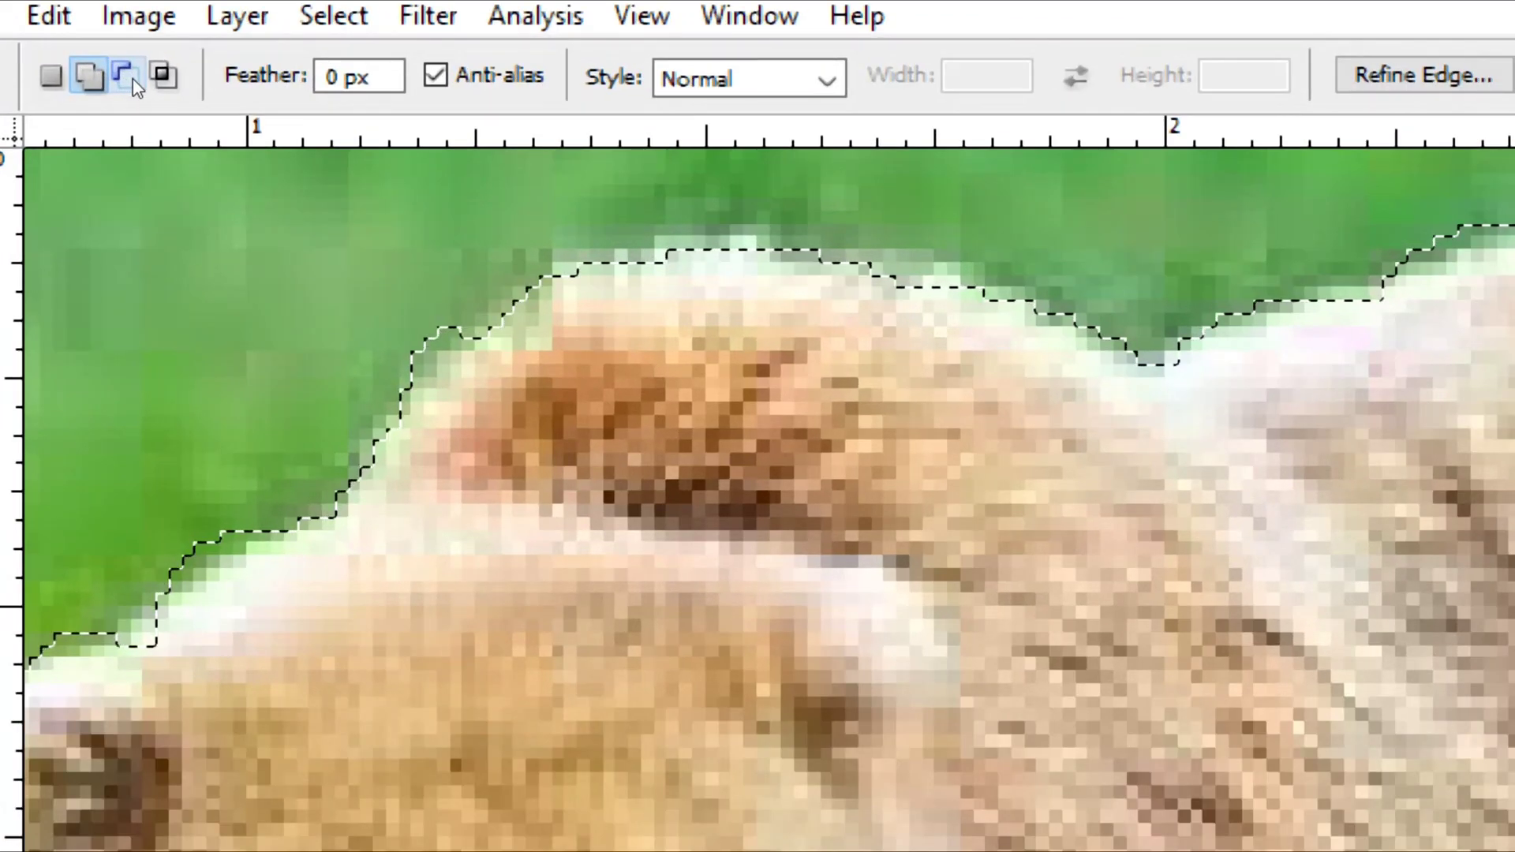
left_click(133, 79)
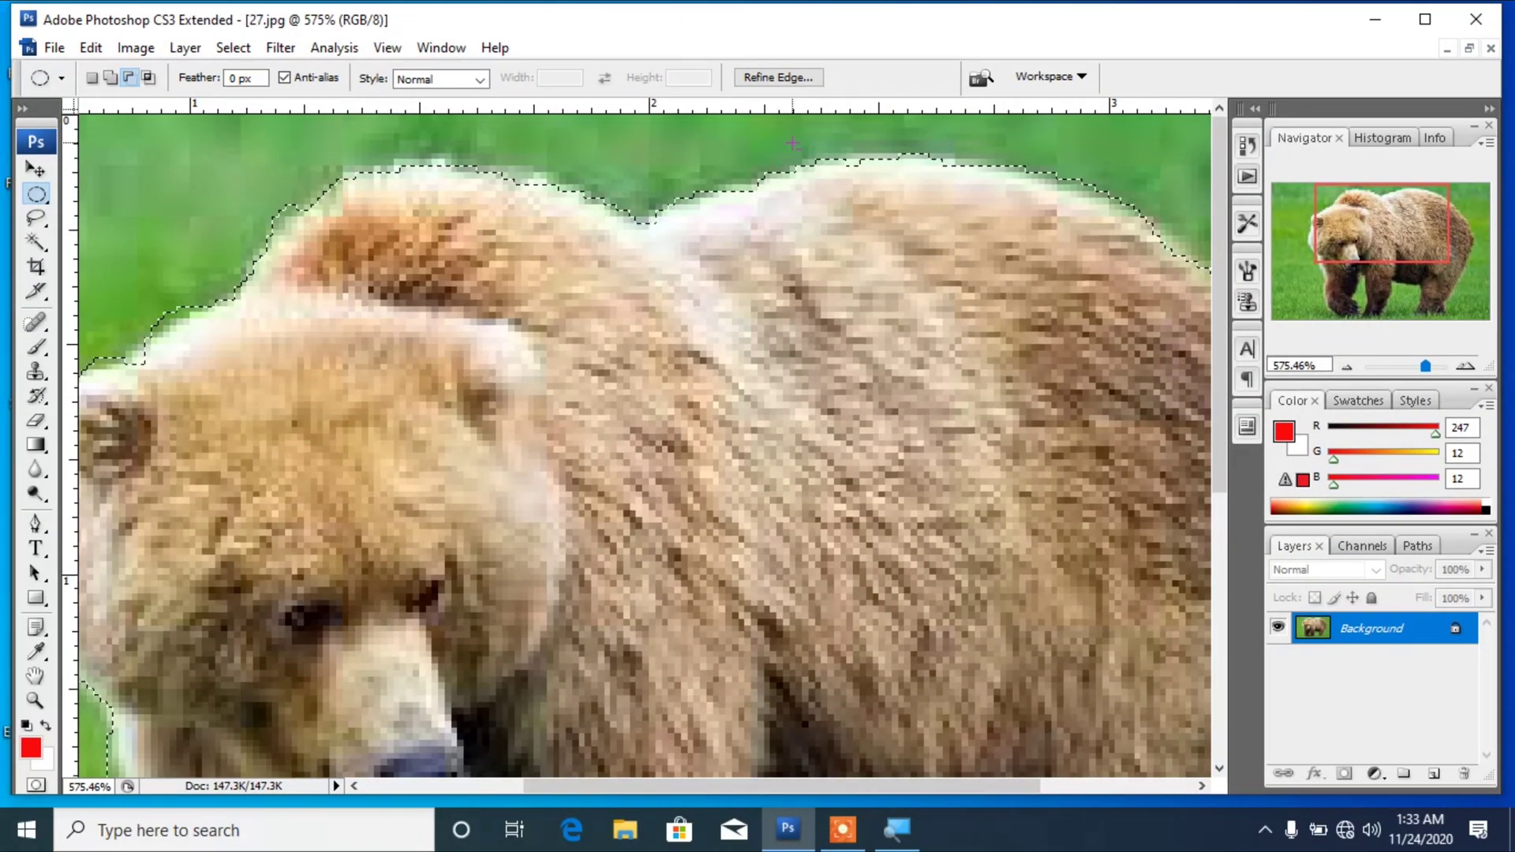
left_click_drag(1408, 221, 1381, 220)
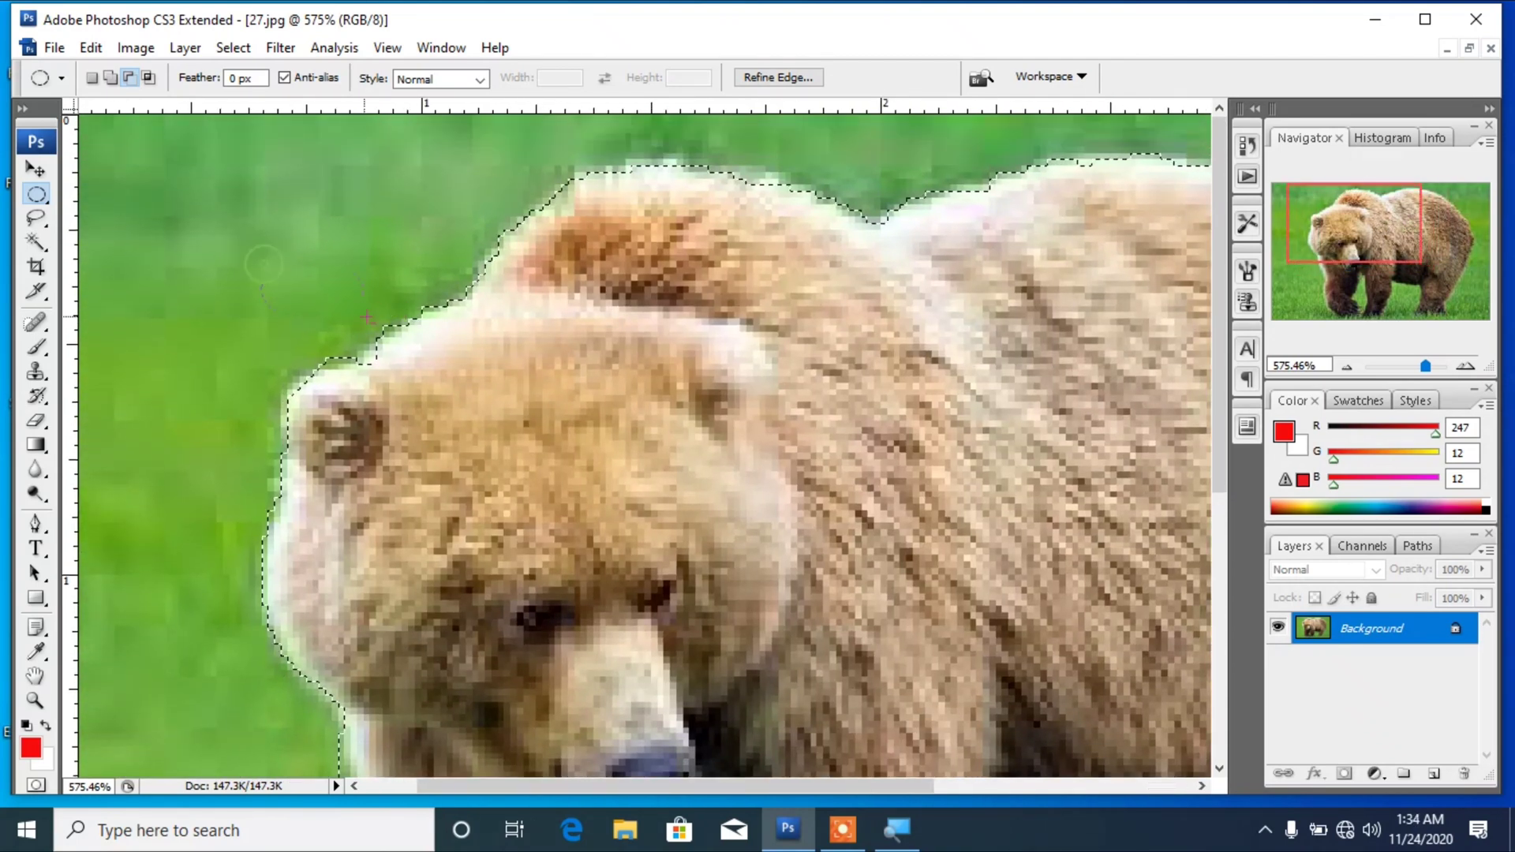
left_click(112, 78)
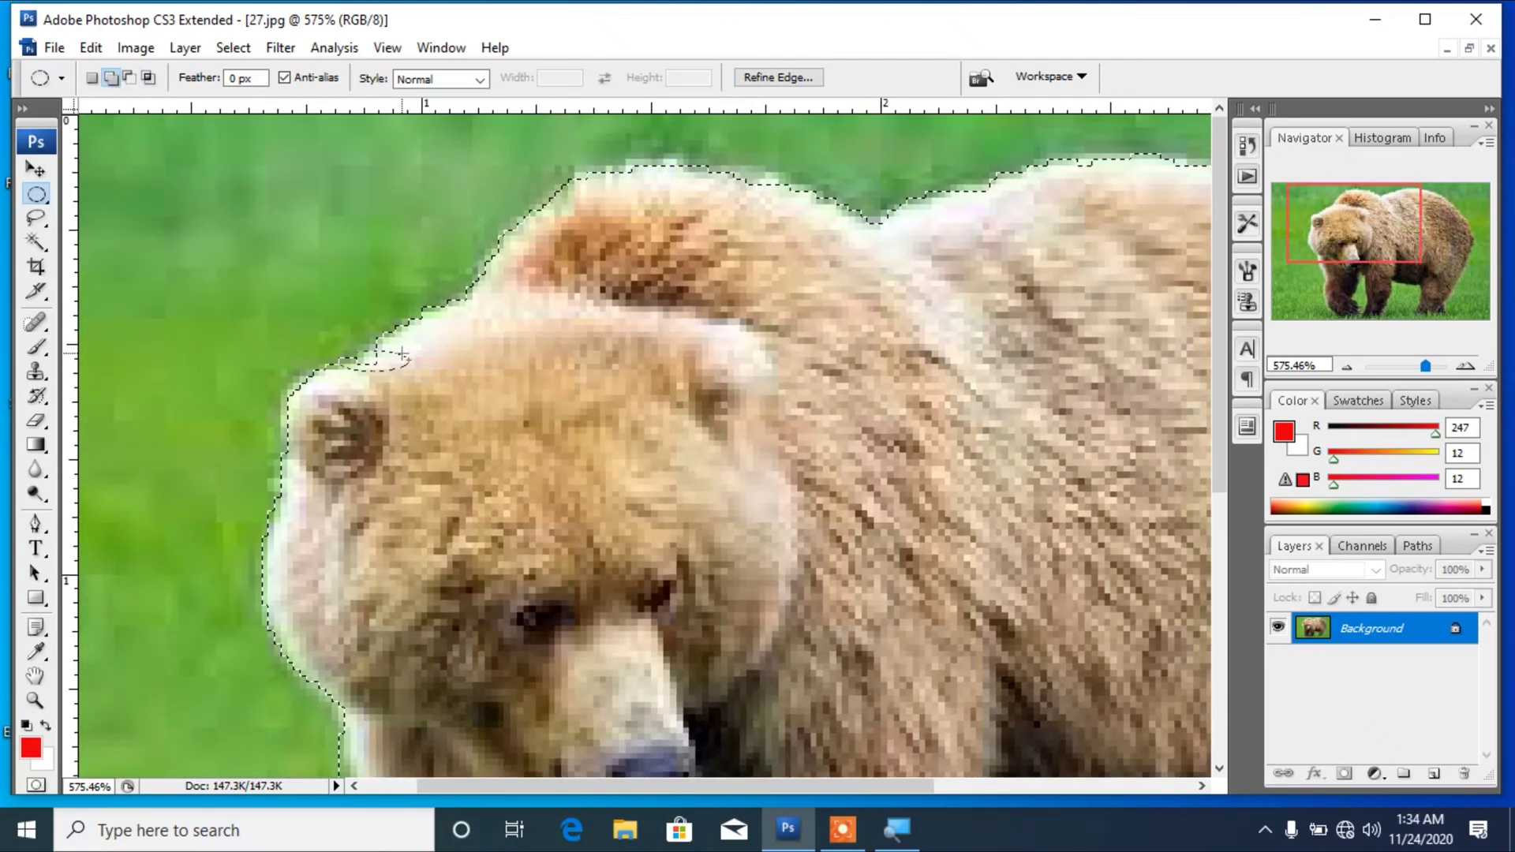
Subtract excess grass from the selection around the chest and front paws, and add the missed edge of the second front leg.
left_click_drag(1351, 230, 1369, 273)
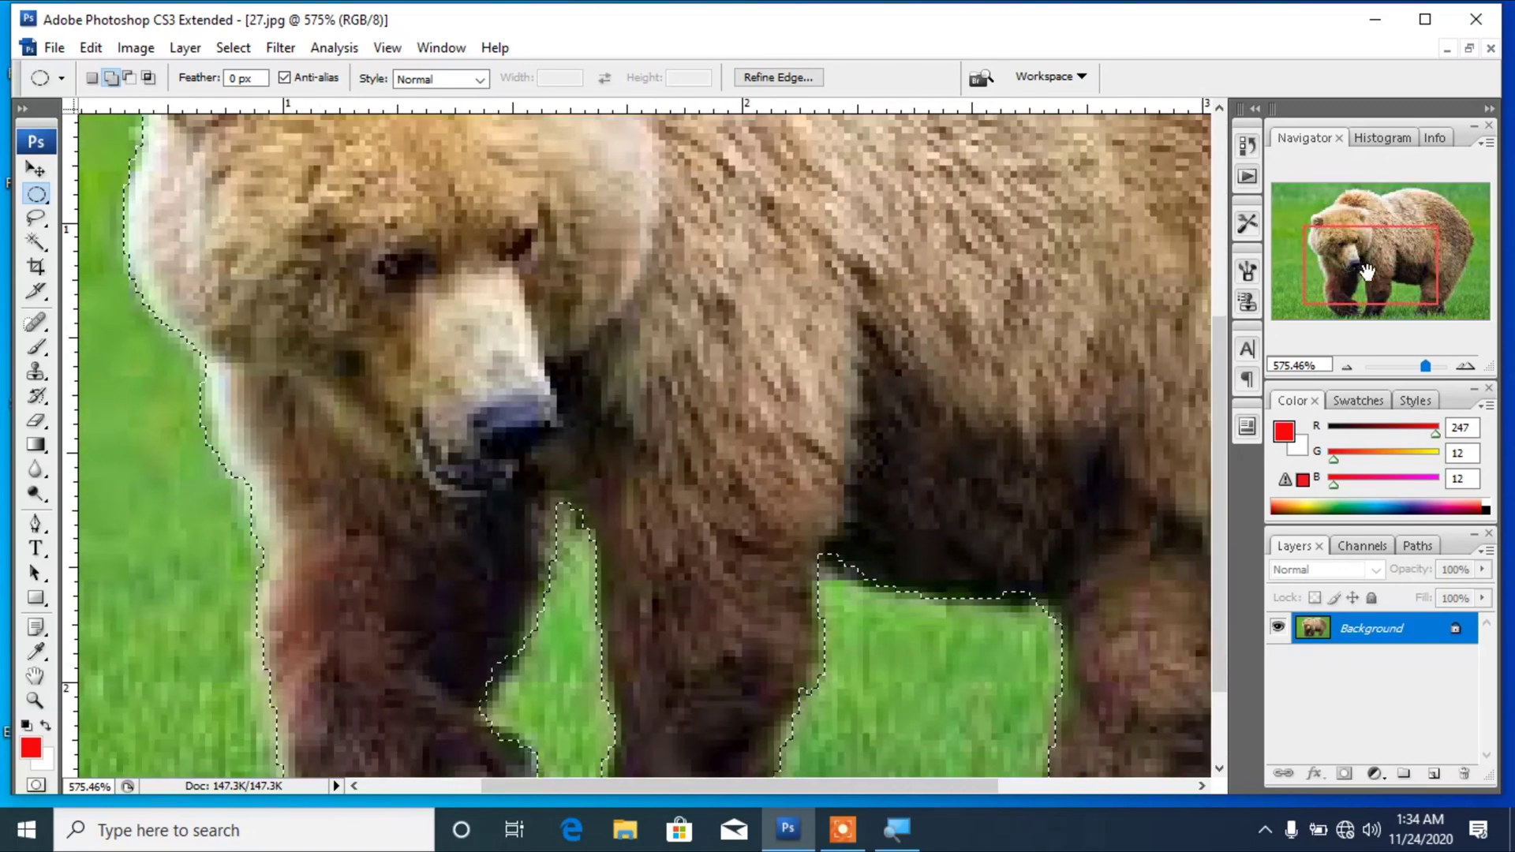
left_click(131, 78)
left_click_drag(138, 359, 193, 403)
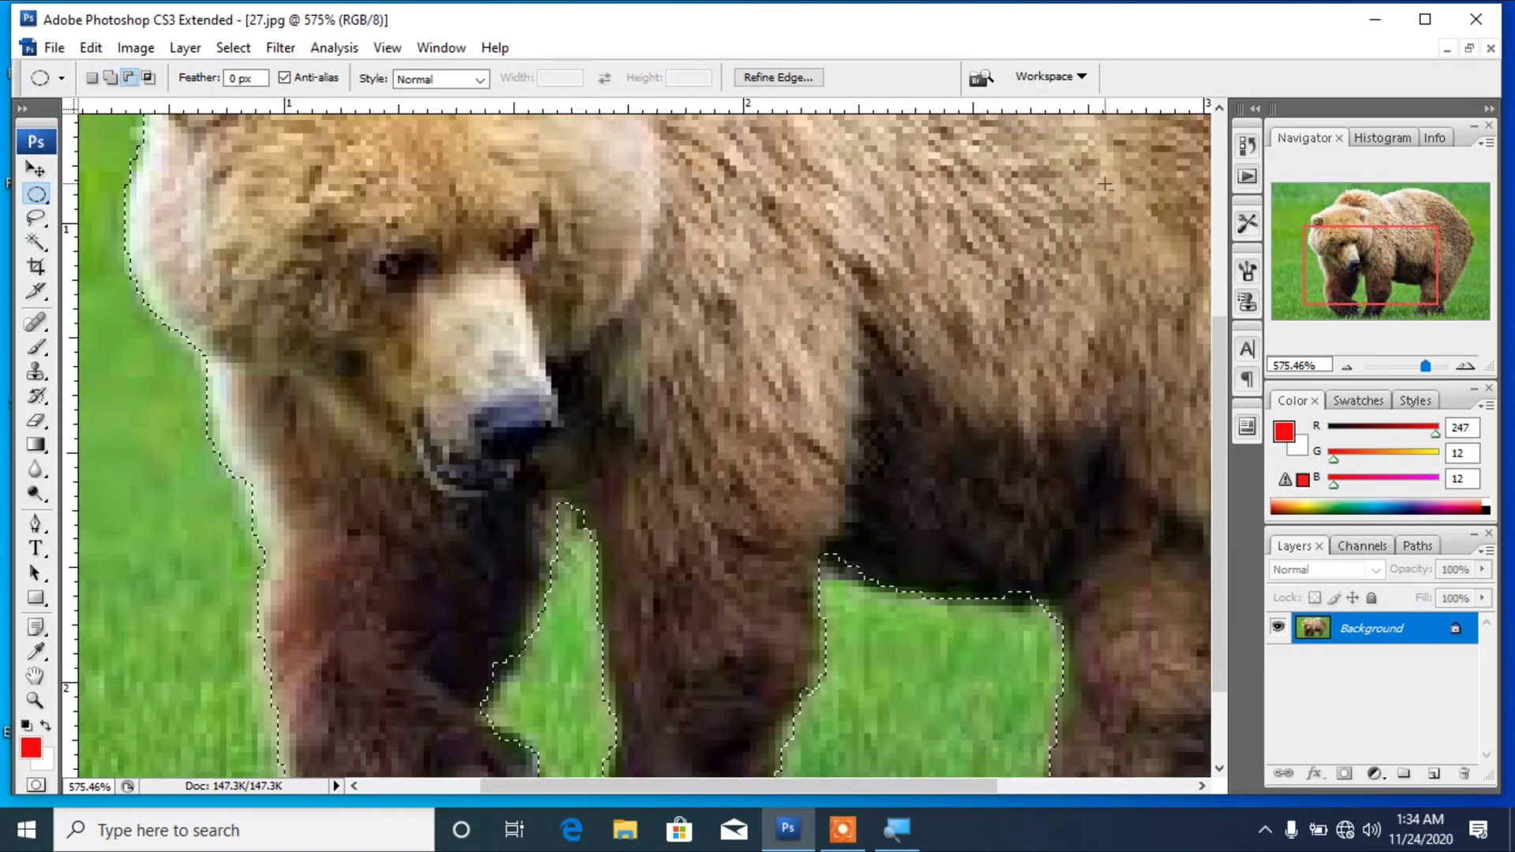
left_click_drag(1371, 266, 1374, 281)
left_click_drag(548, 728, 533, 781)
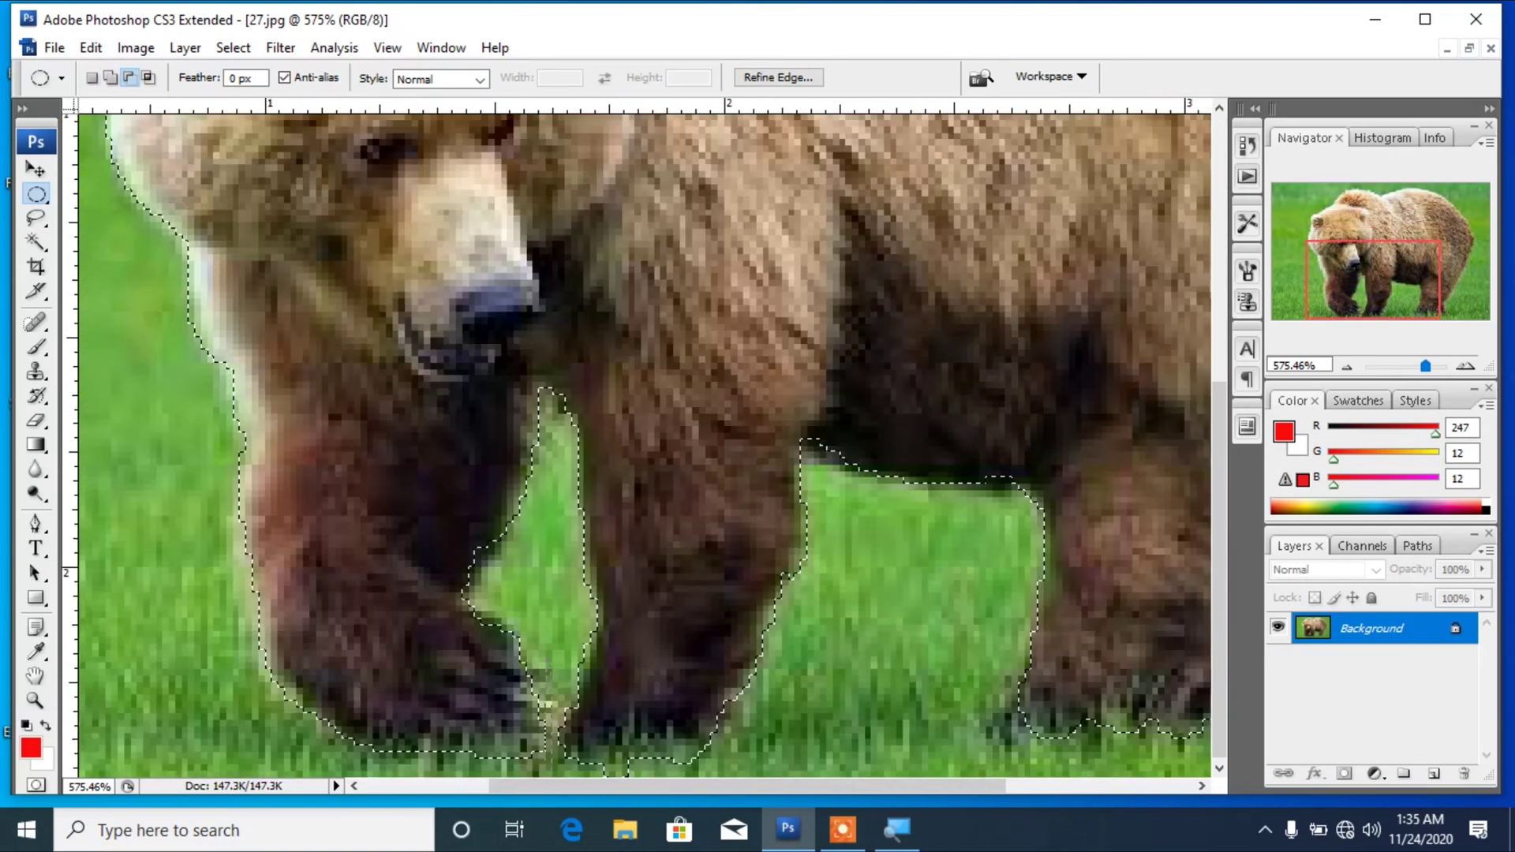
left_click_drag(439, 747, 473, 756)
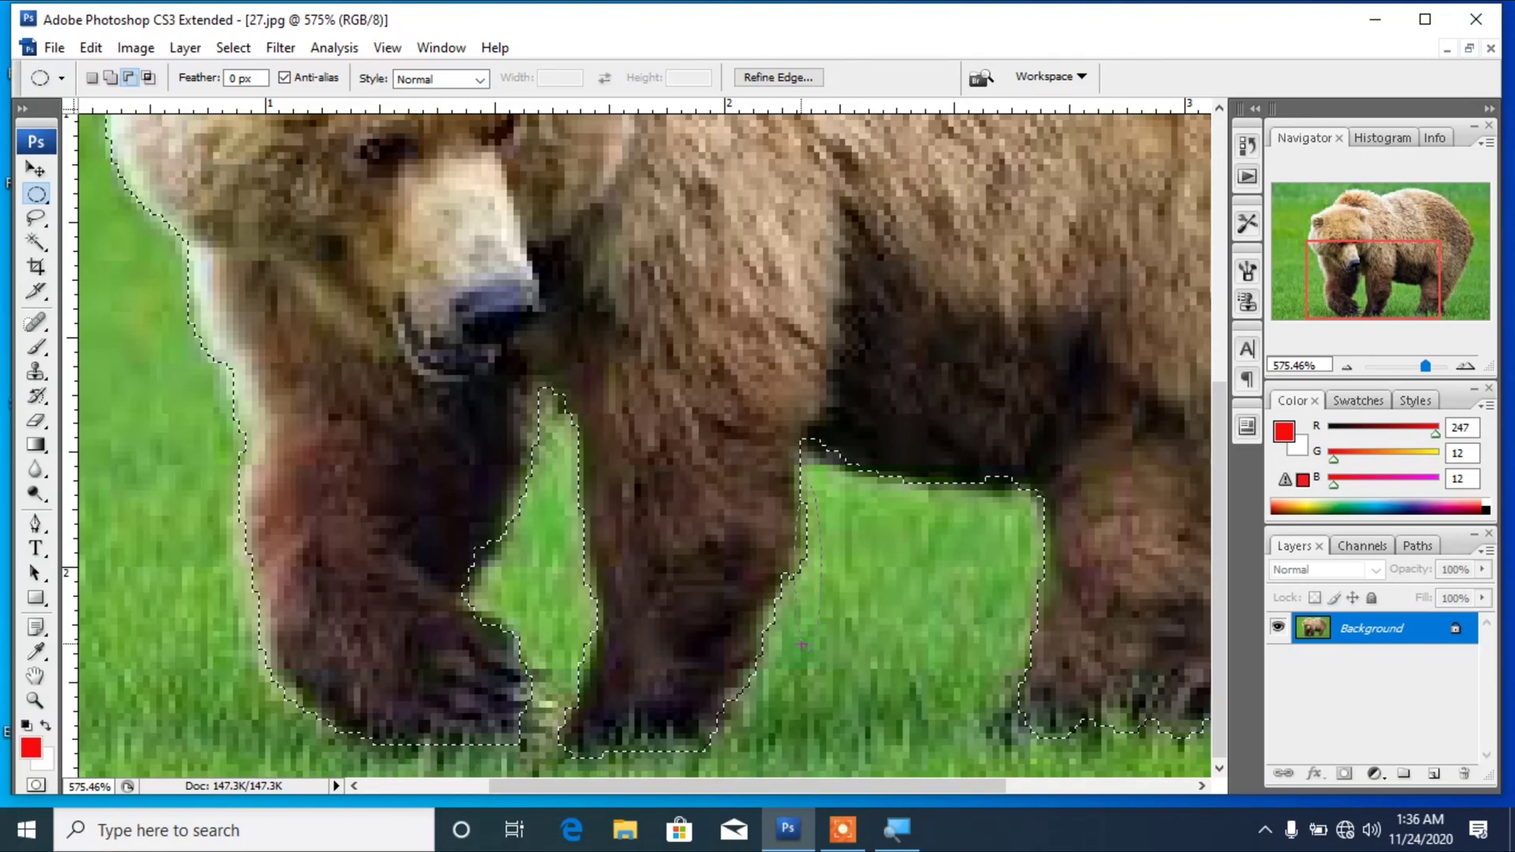
left_click(111, 78)
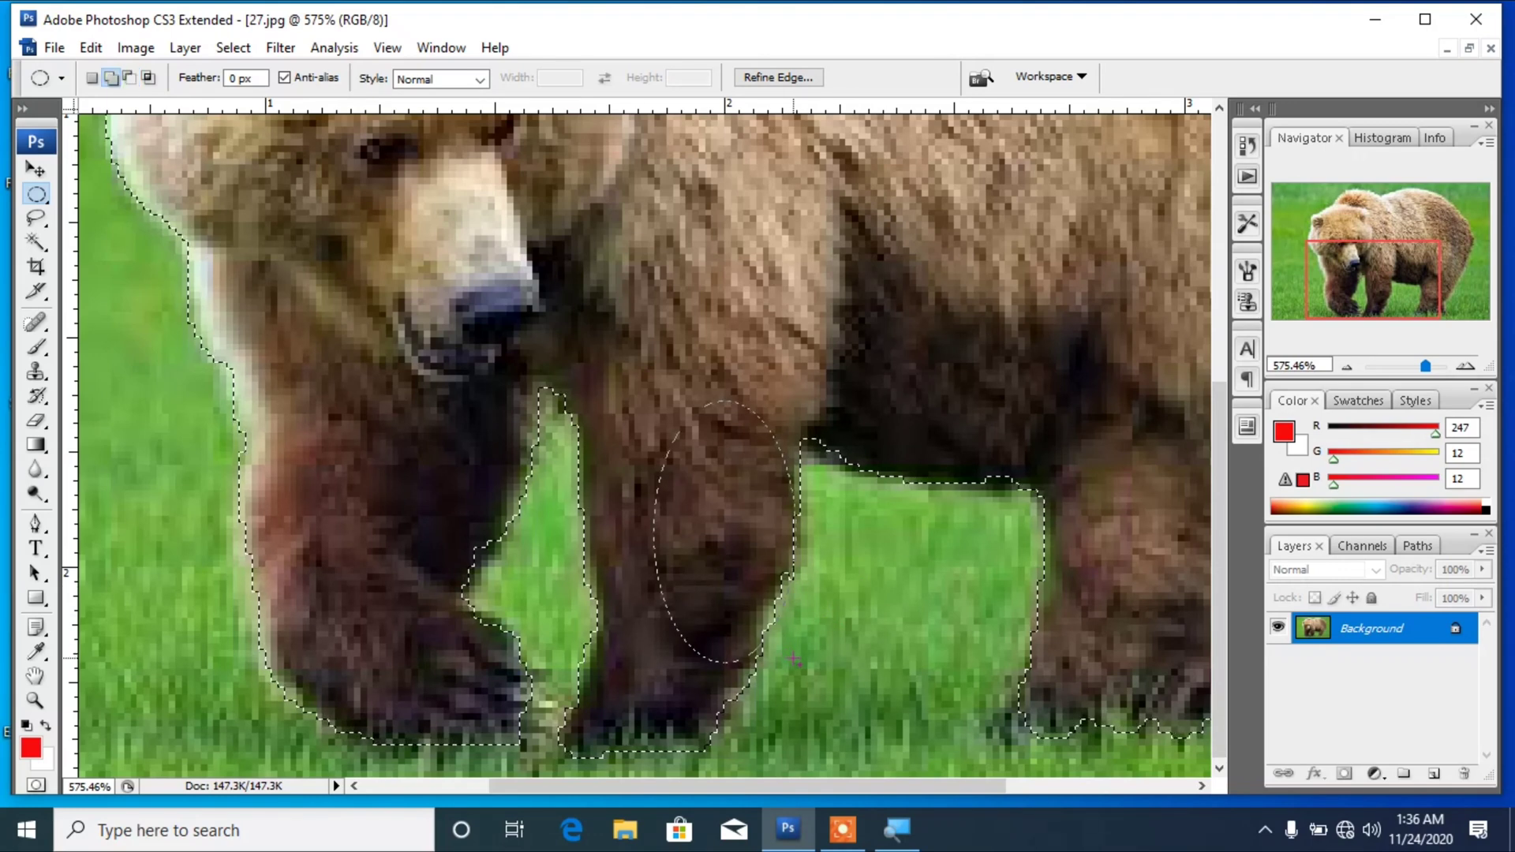
key("alt")
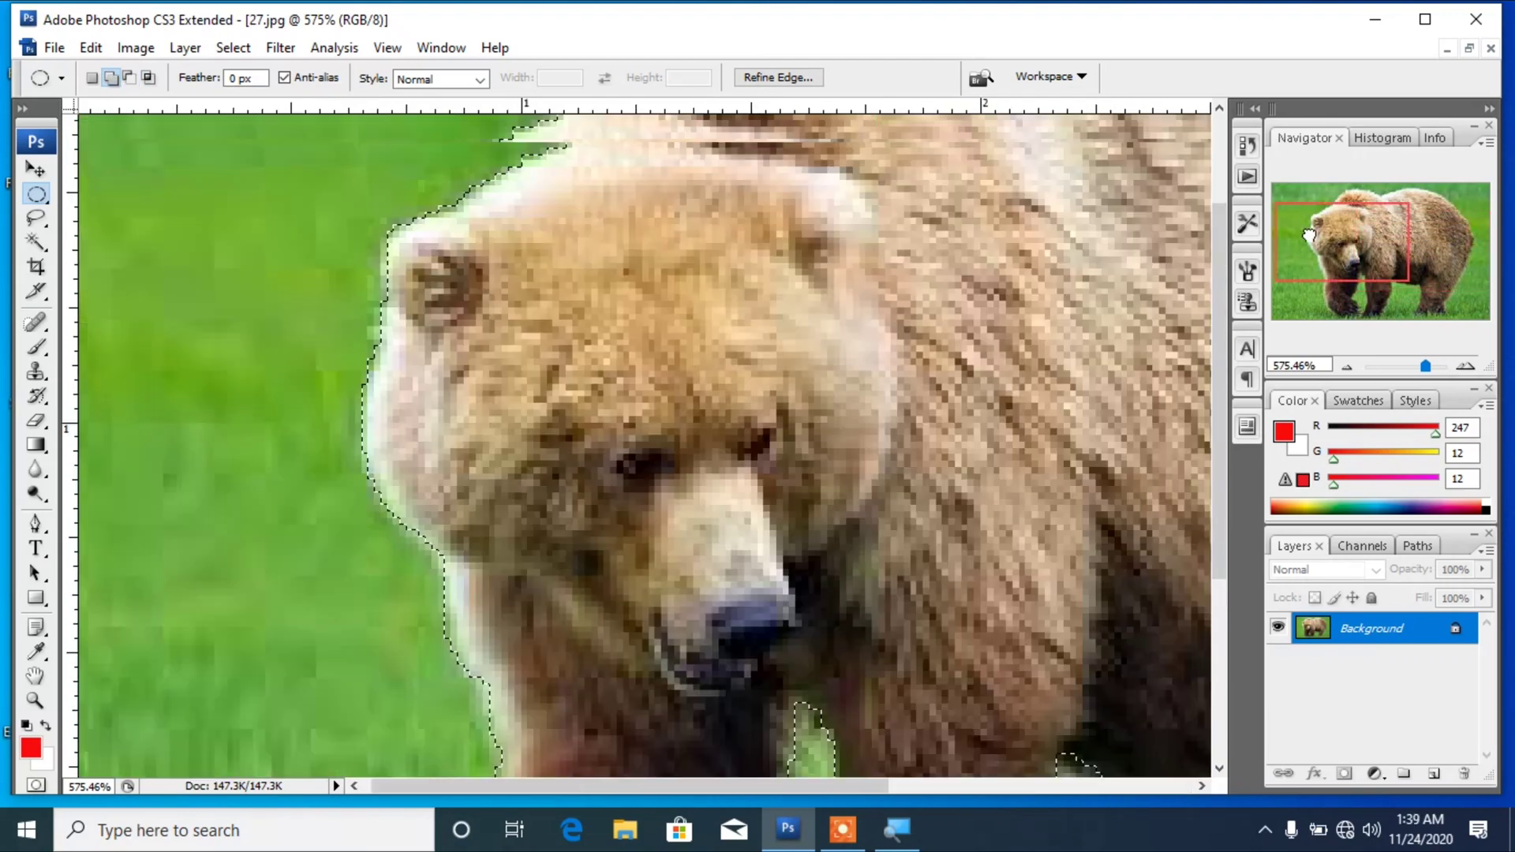
left_click_drag(1309, 235, 1505, 98)
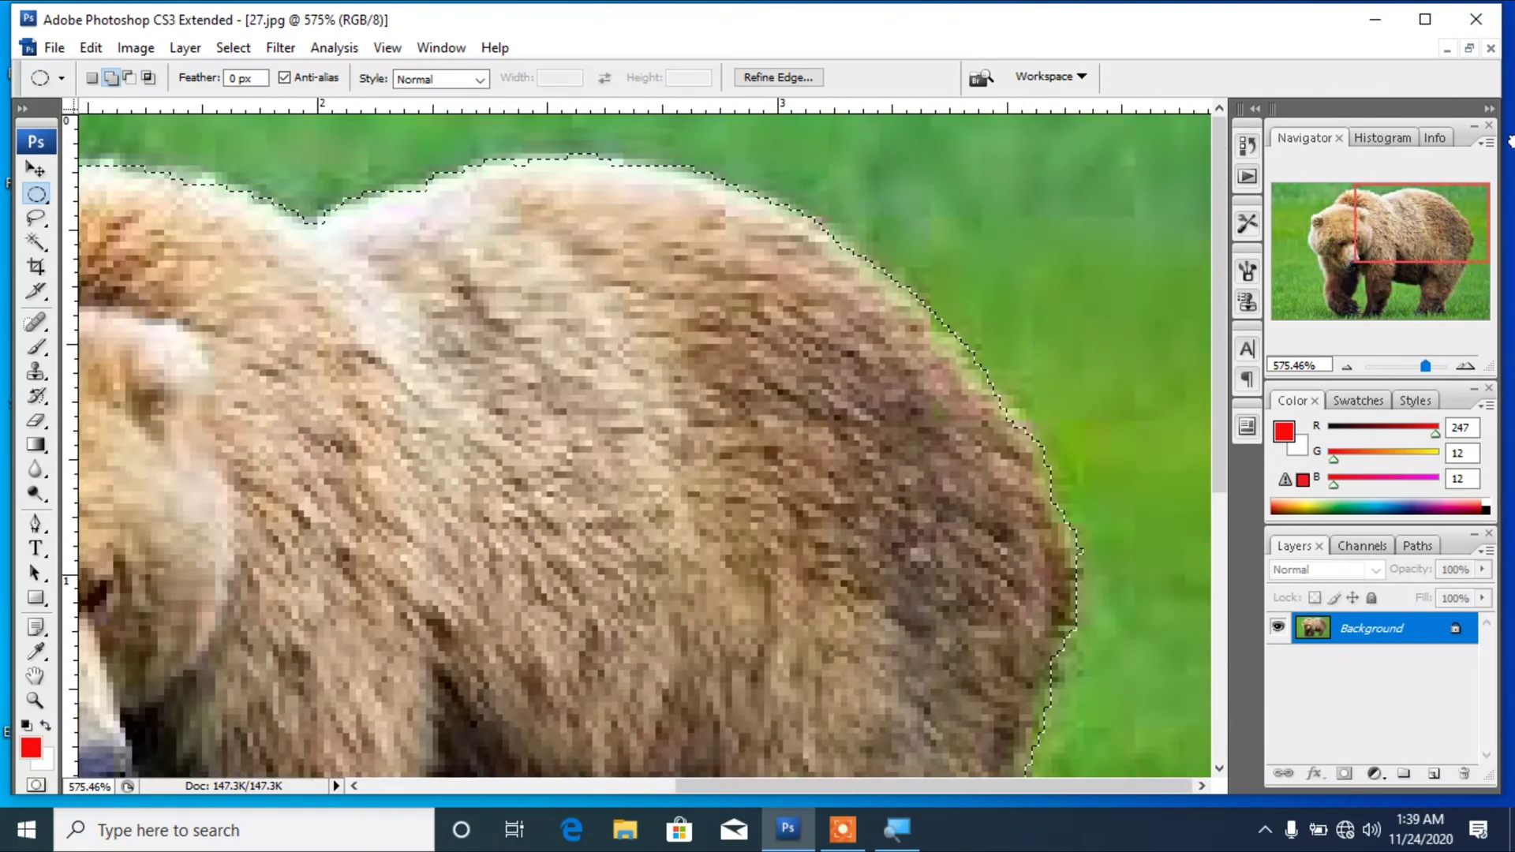
left_click_drag(1510, 200, 1495, 356)
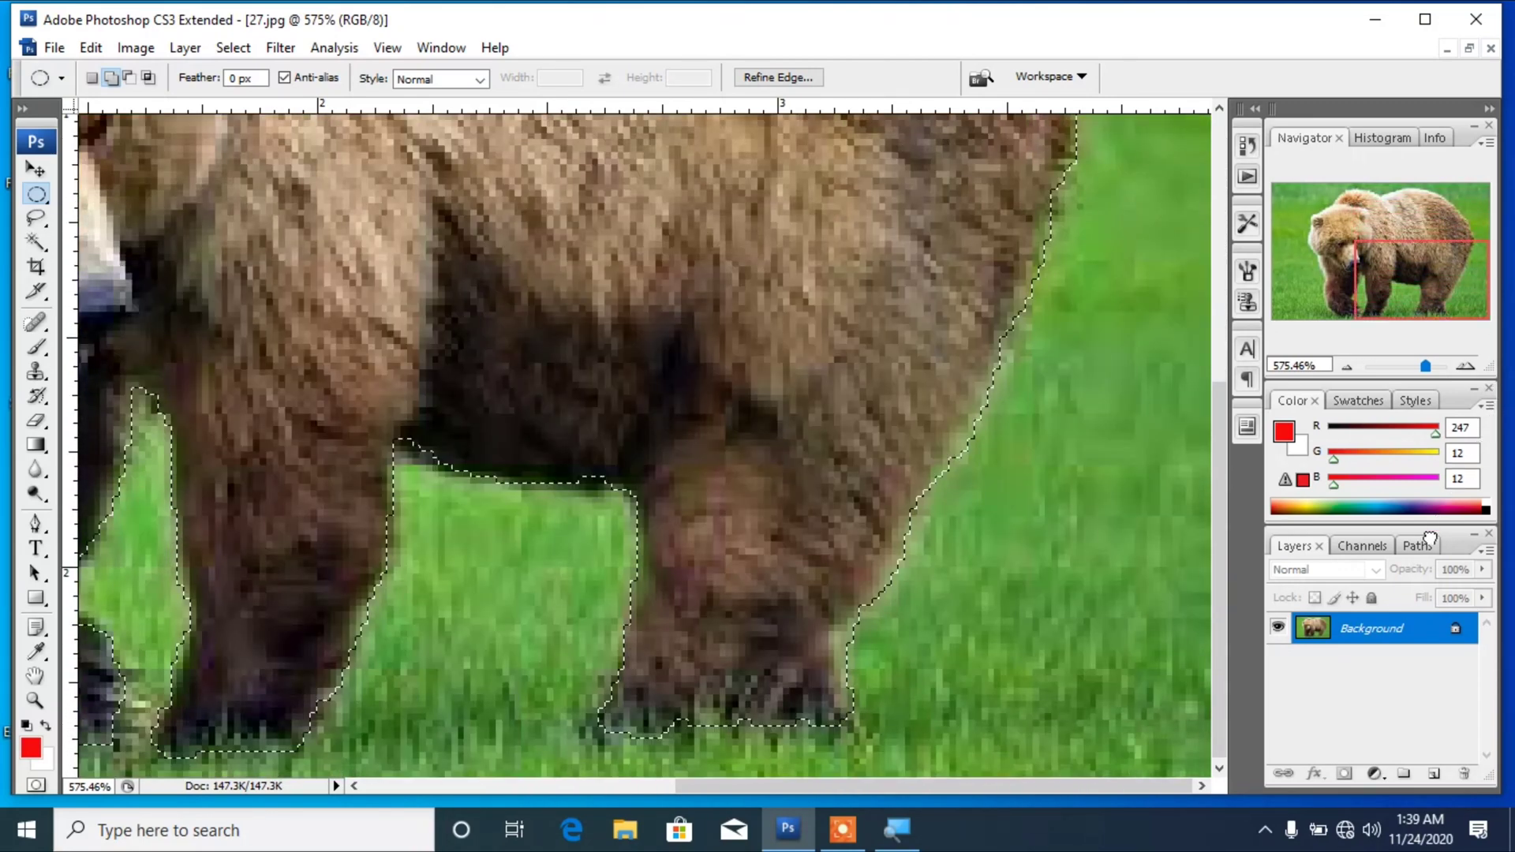
left_click_drag(1400, 511, 1326, 477)
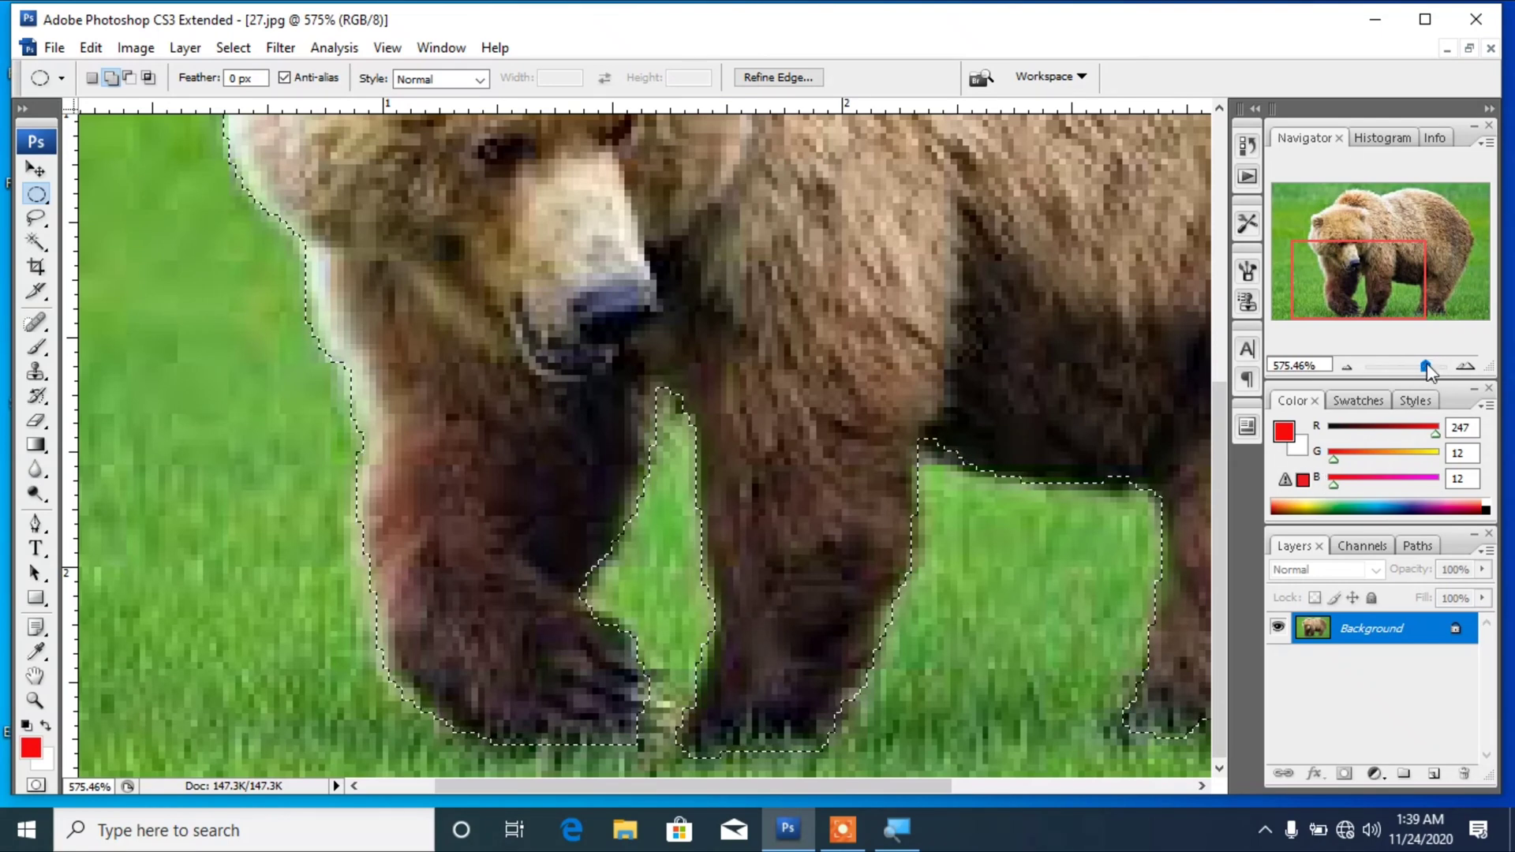
left_click_drag(1428, 371, 1412, 377)
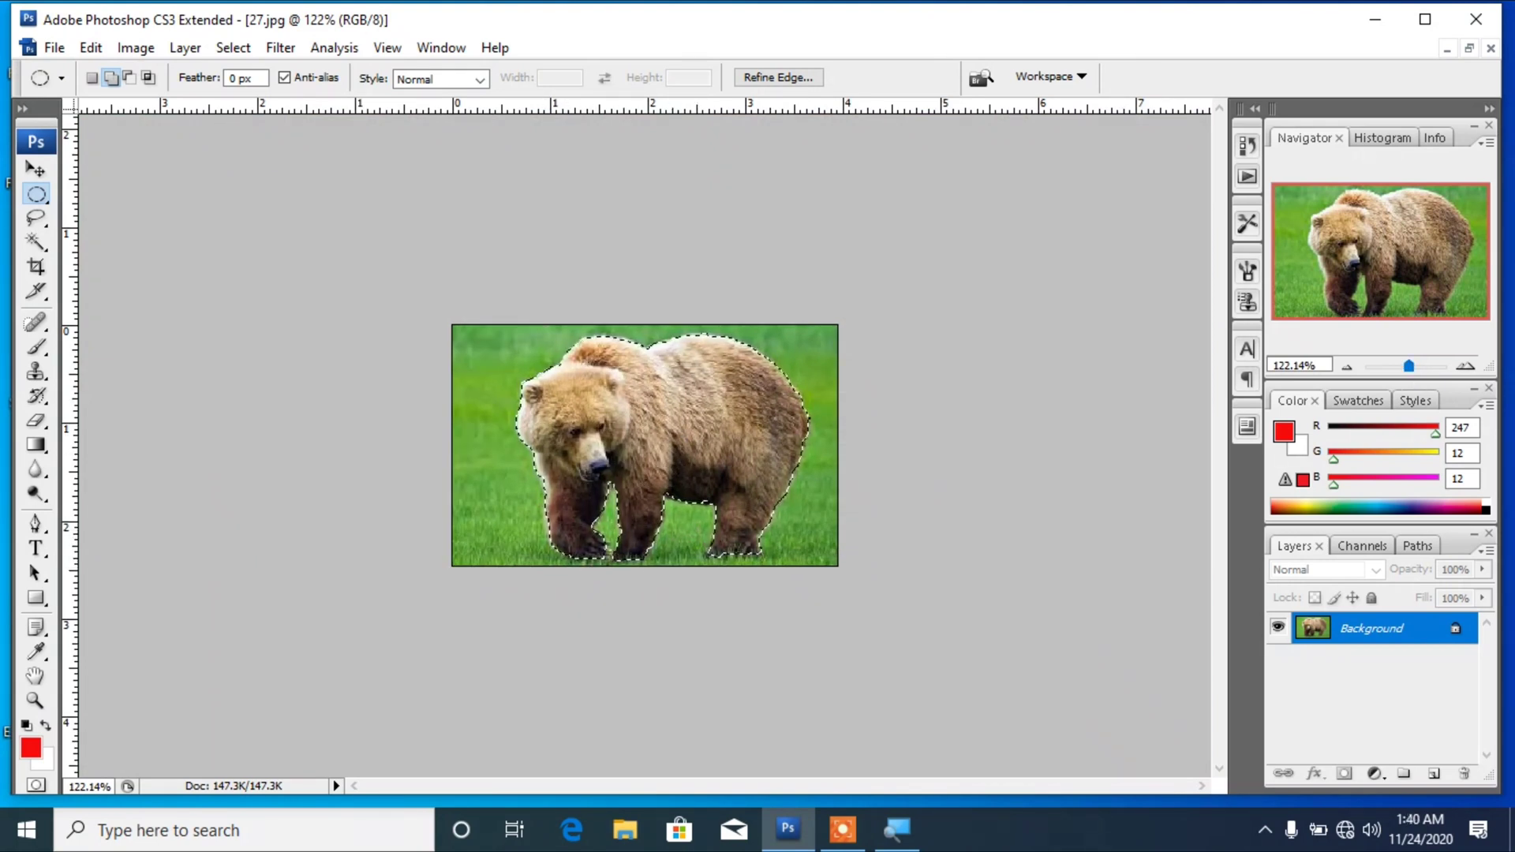
Create a new 7 × 5 inch RGB document at 72 pixels/inch with Background Color as its background contents.
left_click(54, 48)
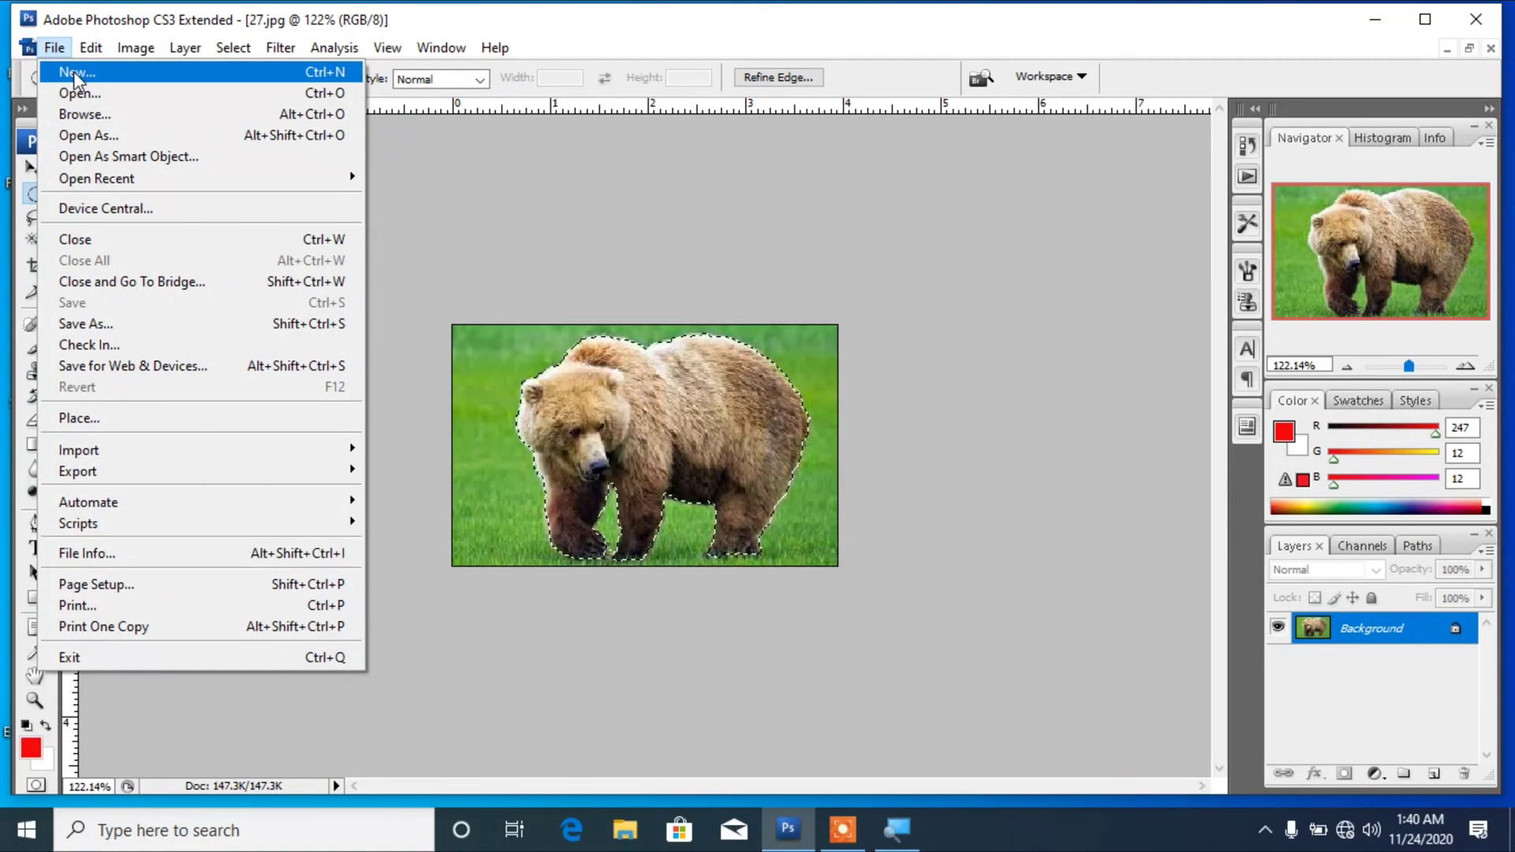
left_click(88, 97)
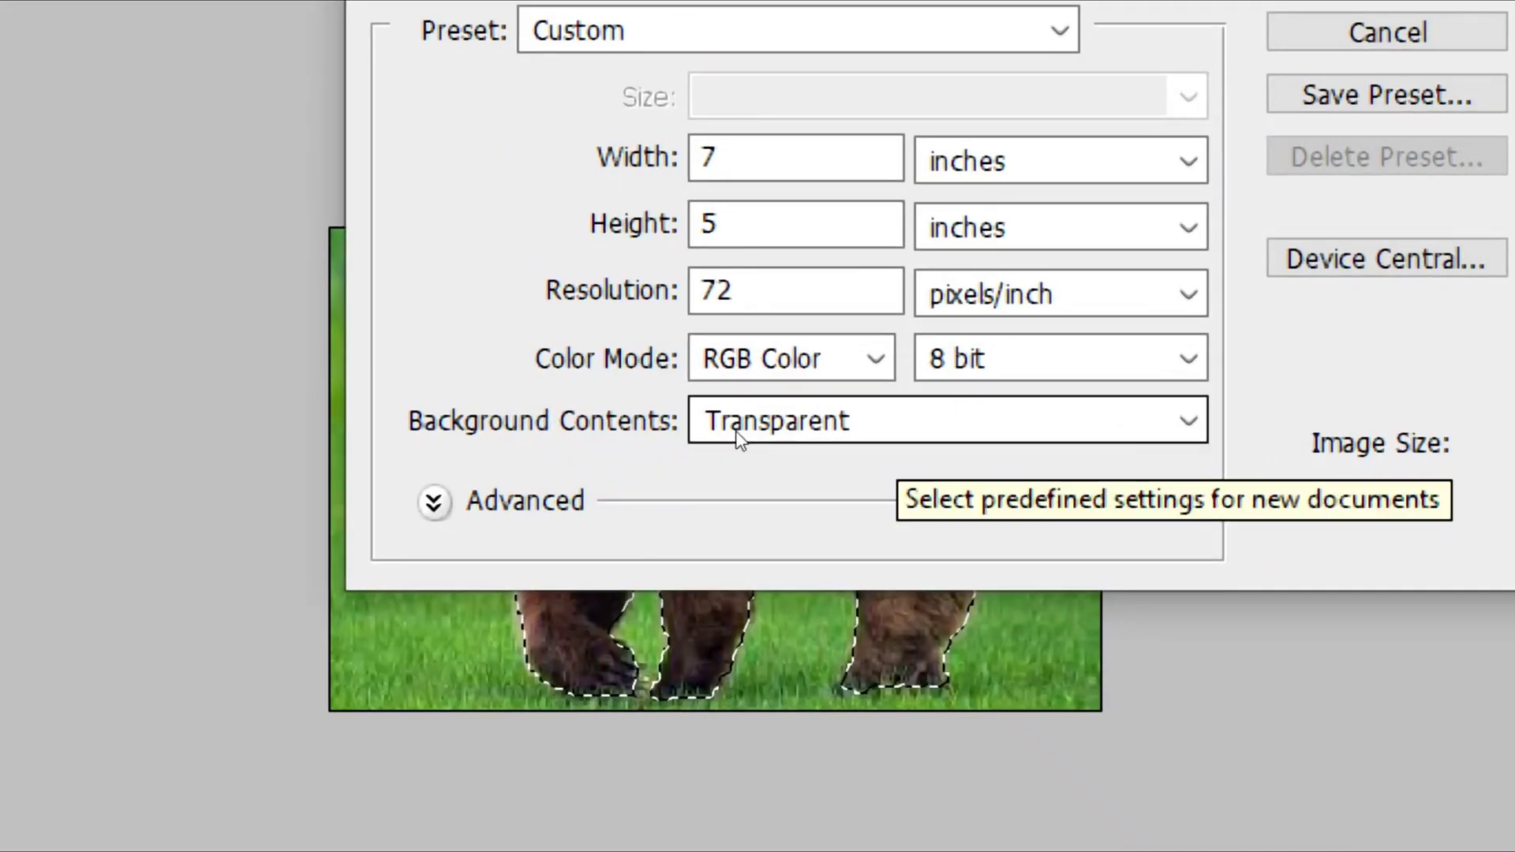
left_click(858, 426)
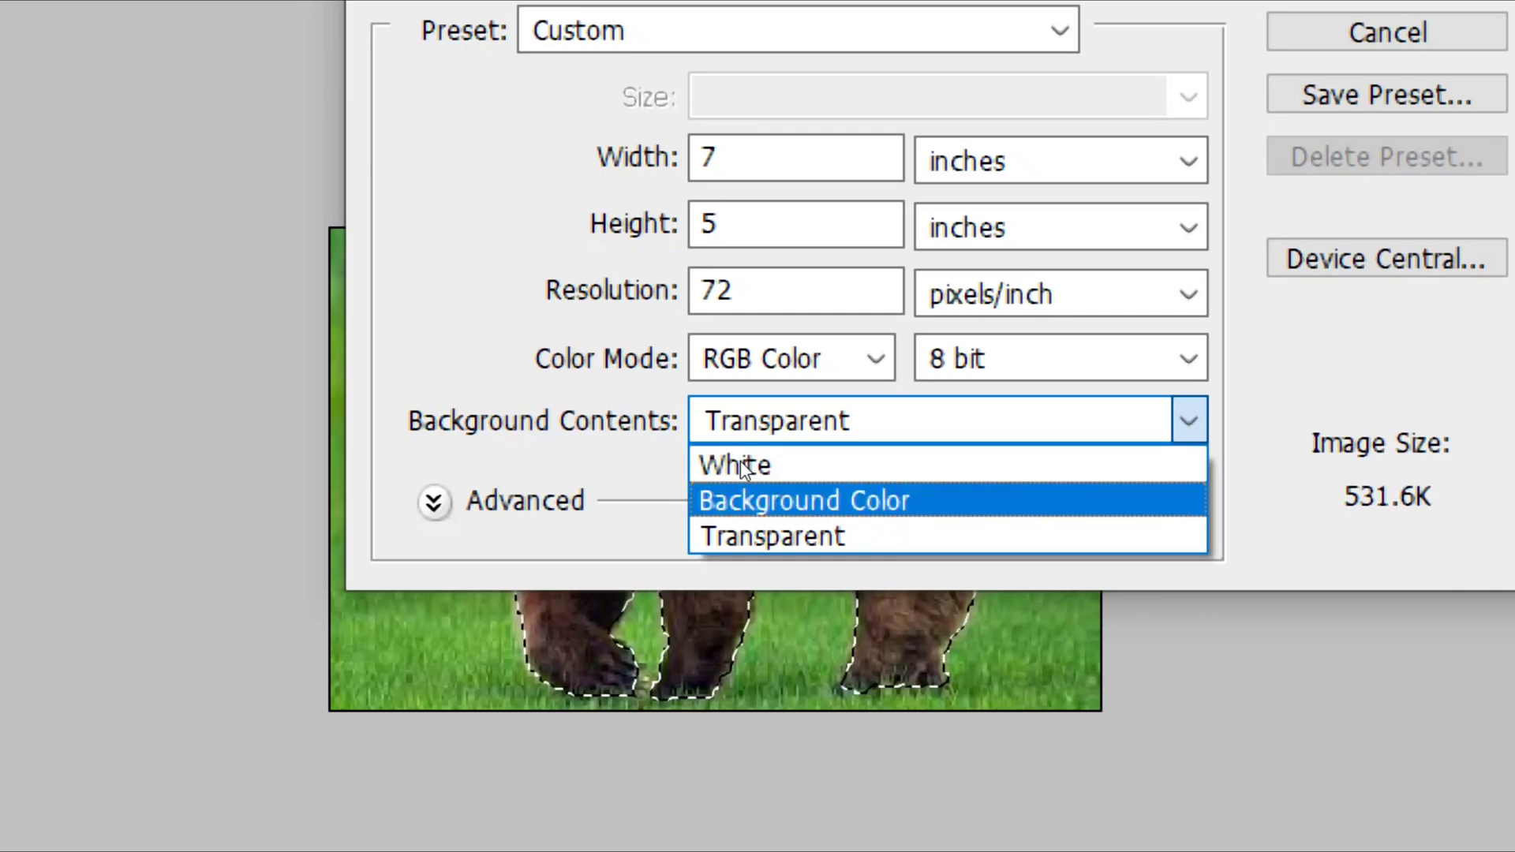
left_click(742, 501)
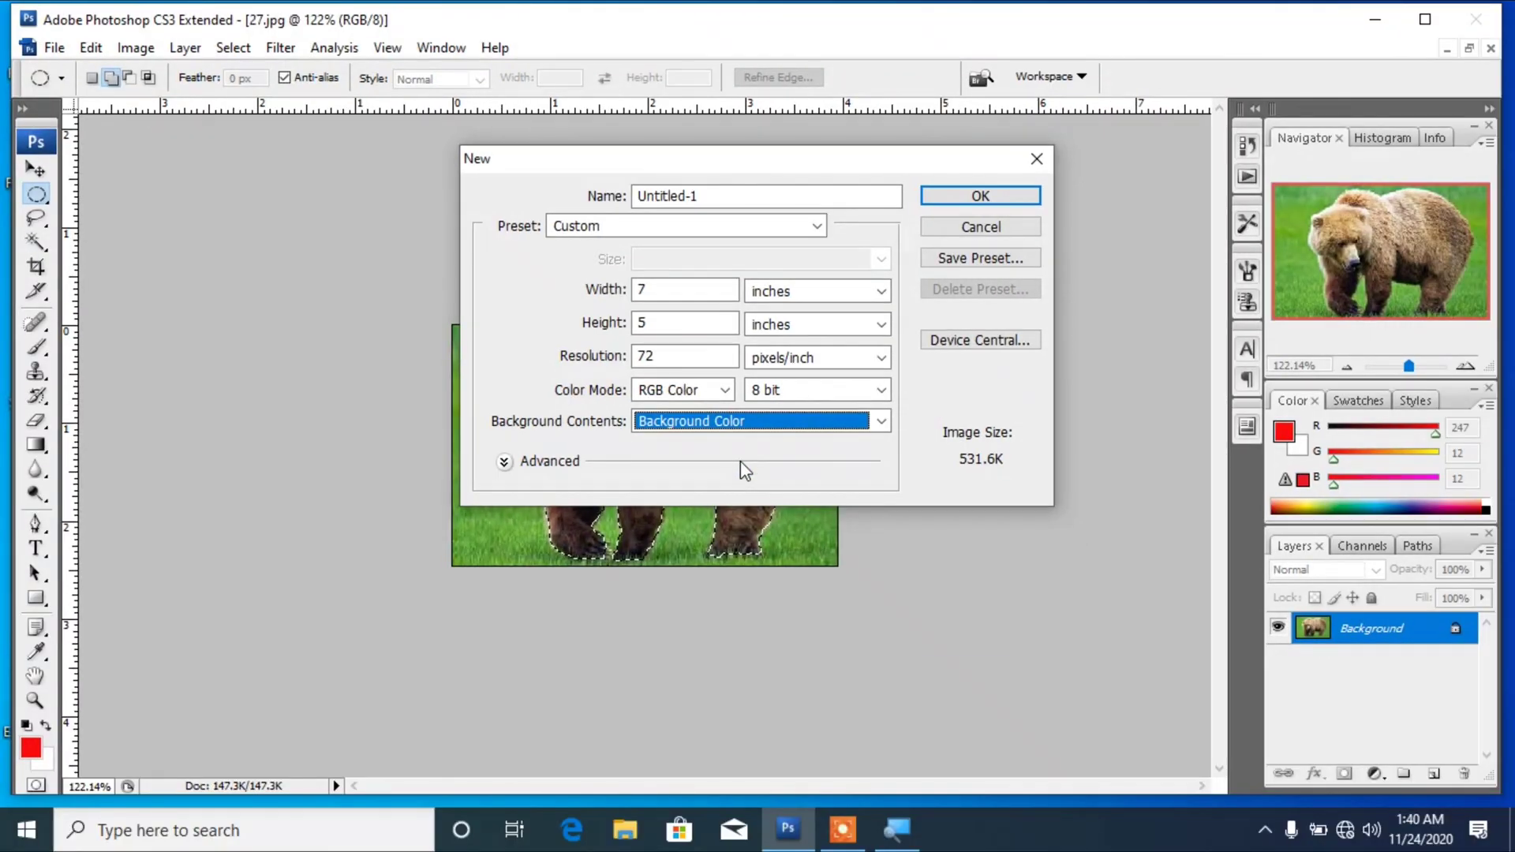
left_click(977, 196)
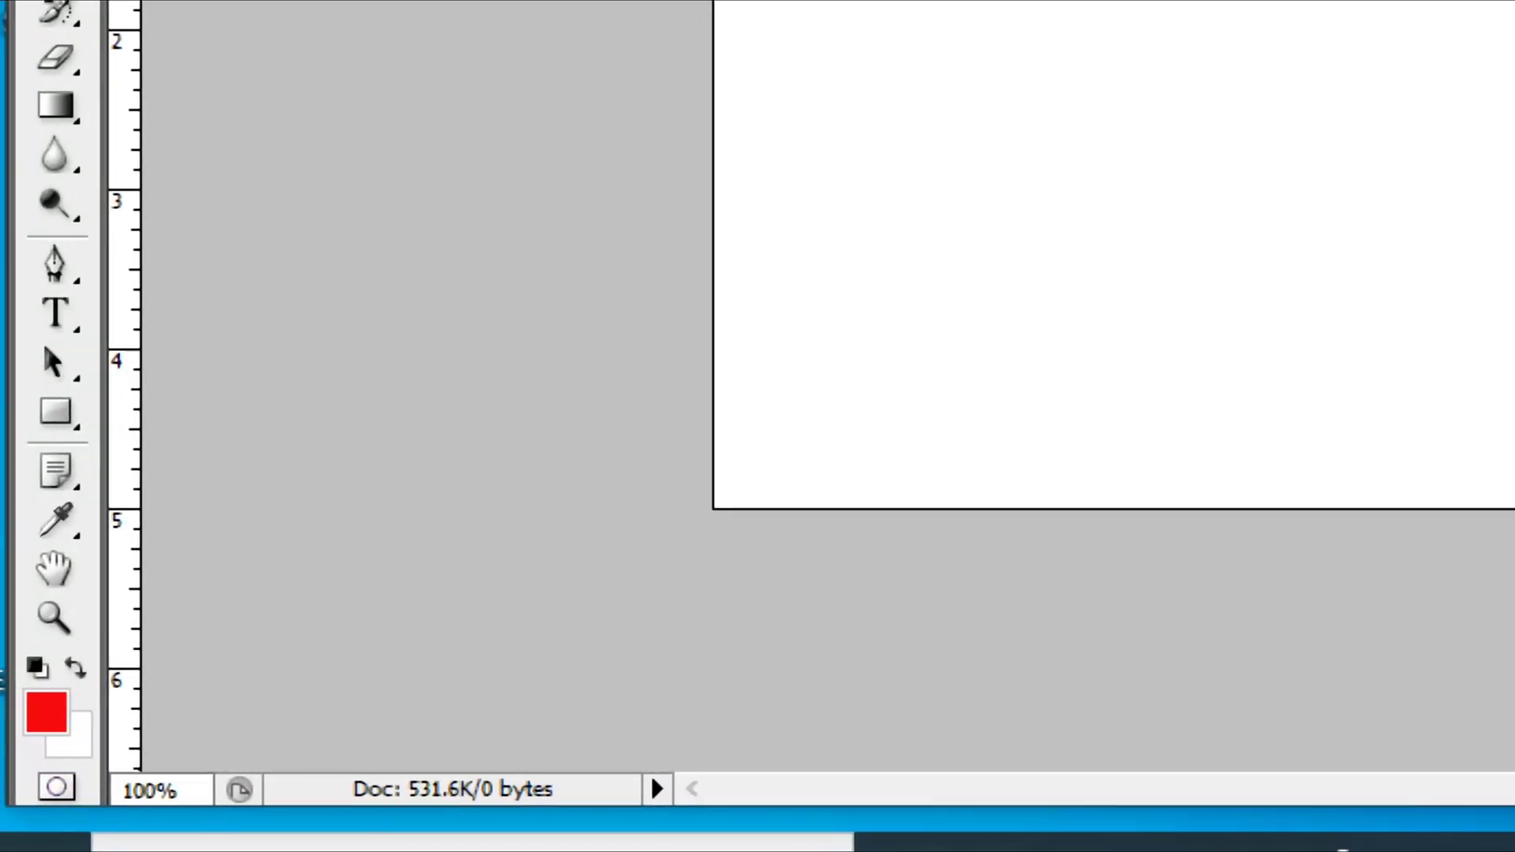
Set the background color to the light yellow-green dbf671 and fill the blank canvas with it.
left_click(52, 756)
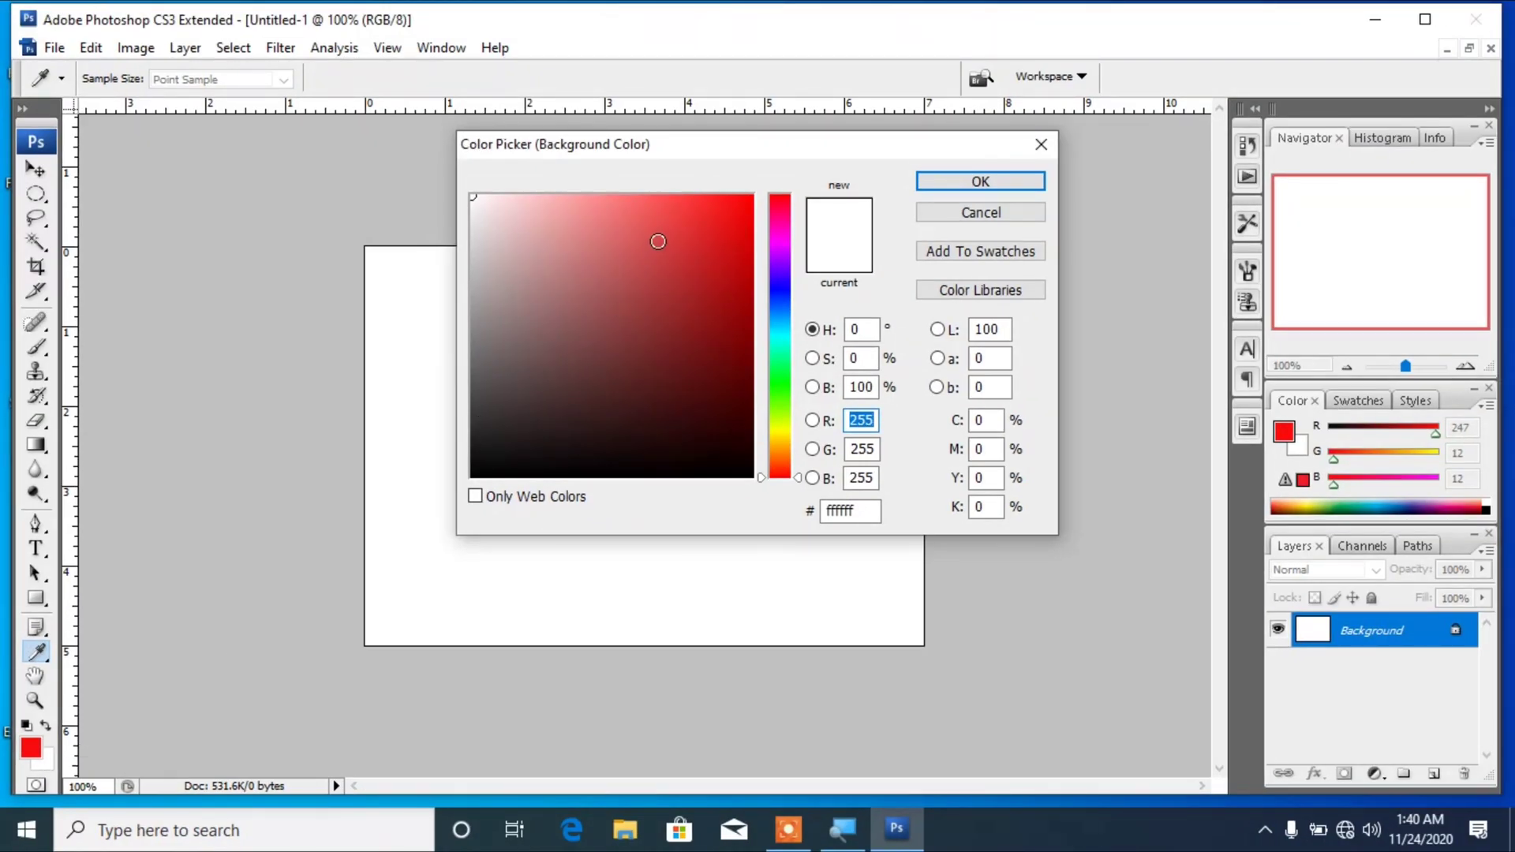
left_click(783, 328)
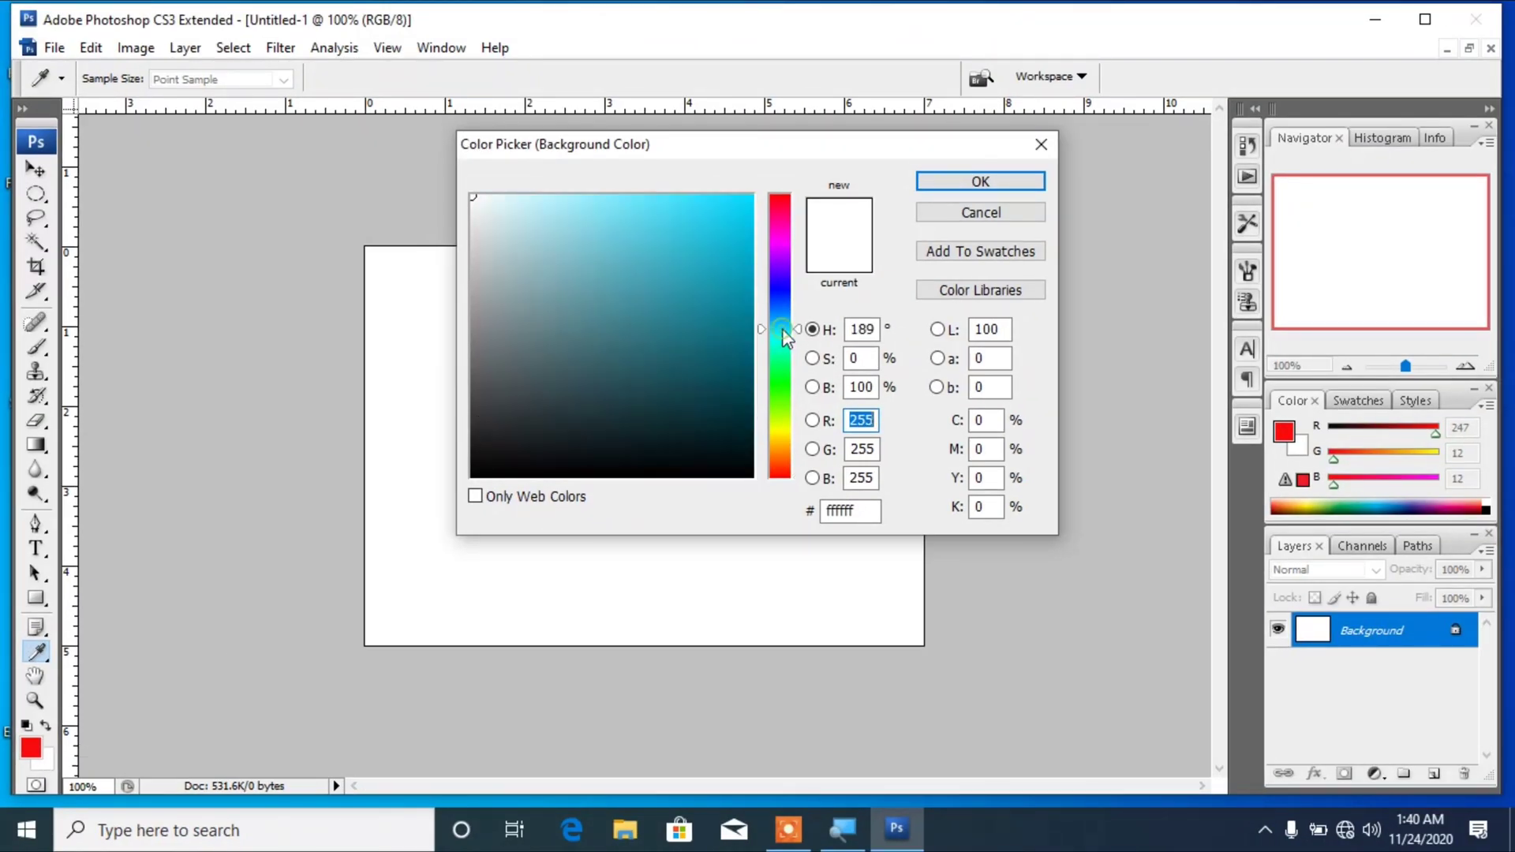
left_click(697, 217)
left_click(780, 421)
left_click(722, 205)
left_click(624, 205)
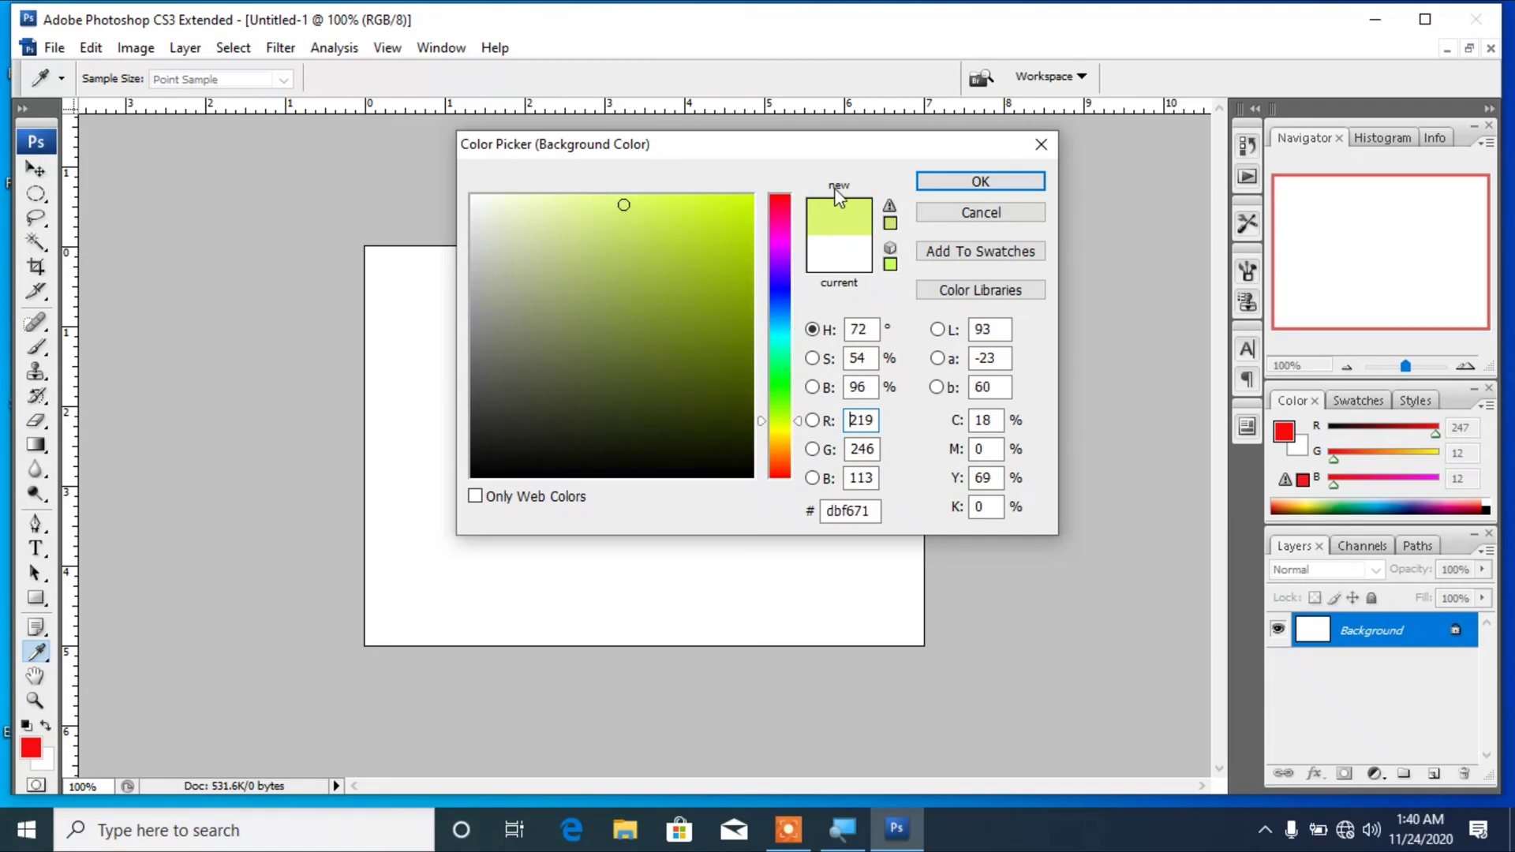
left_click(980, 181)
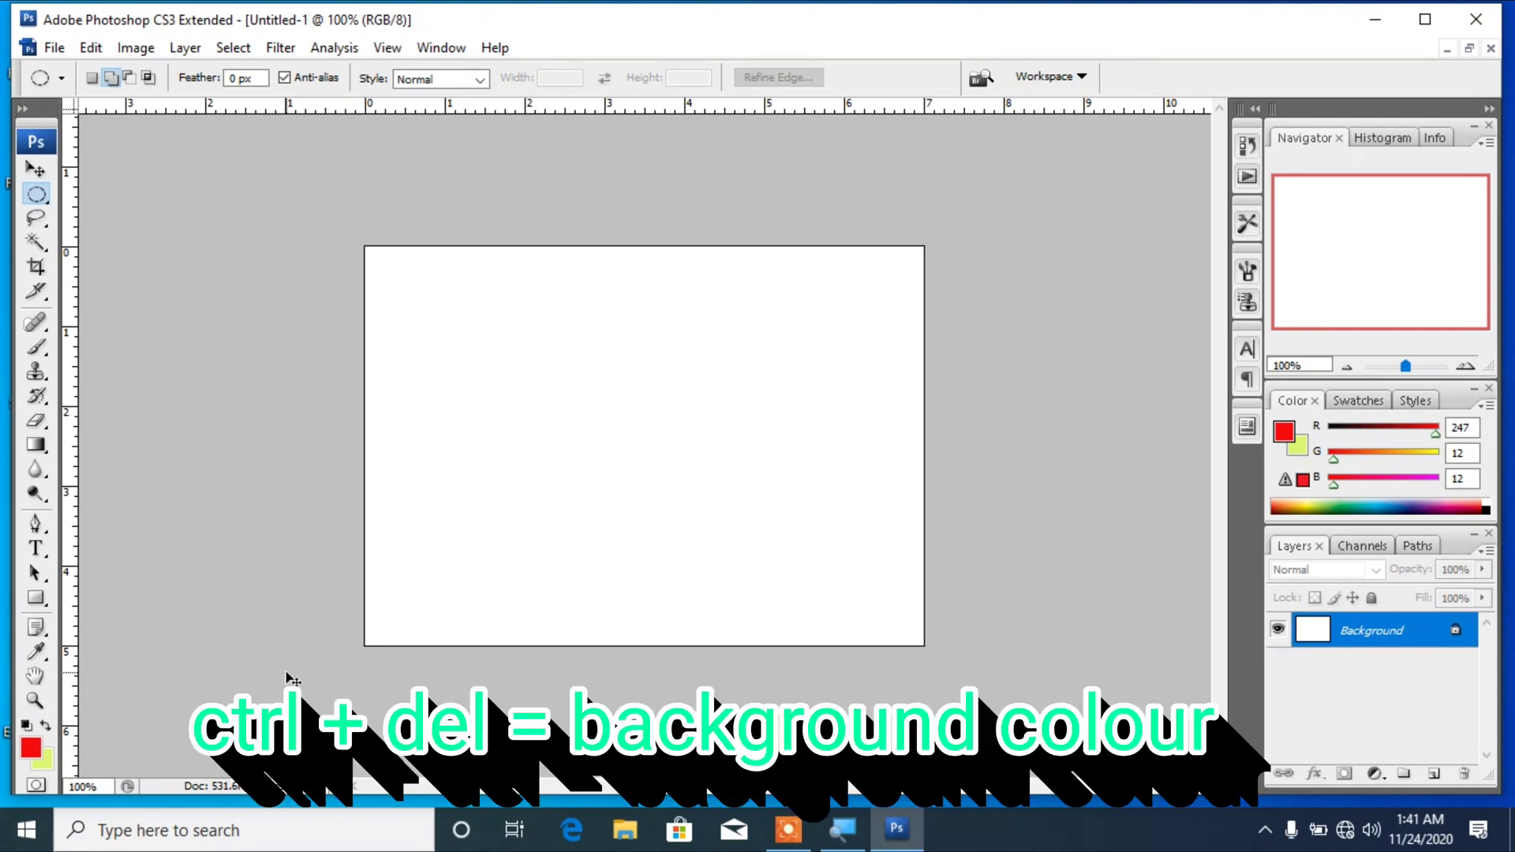
key("ctrl+Delete")
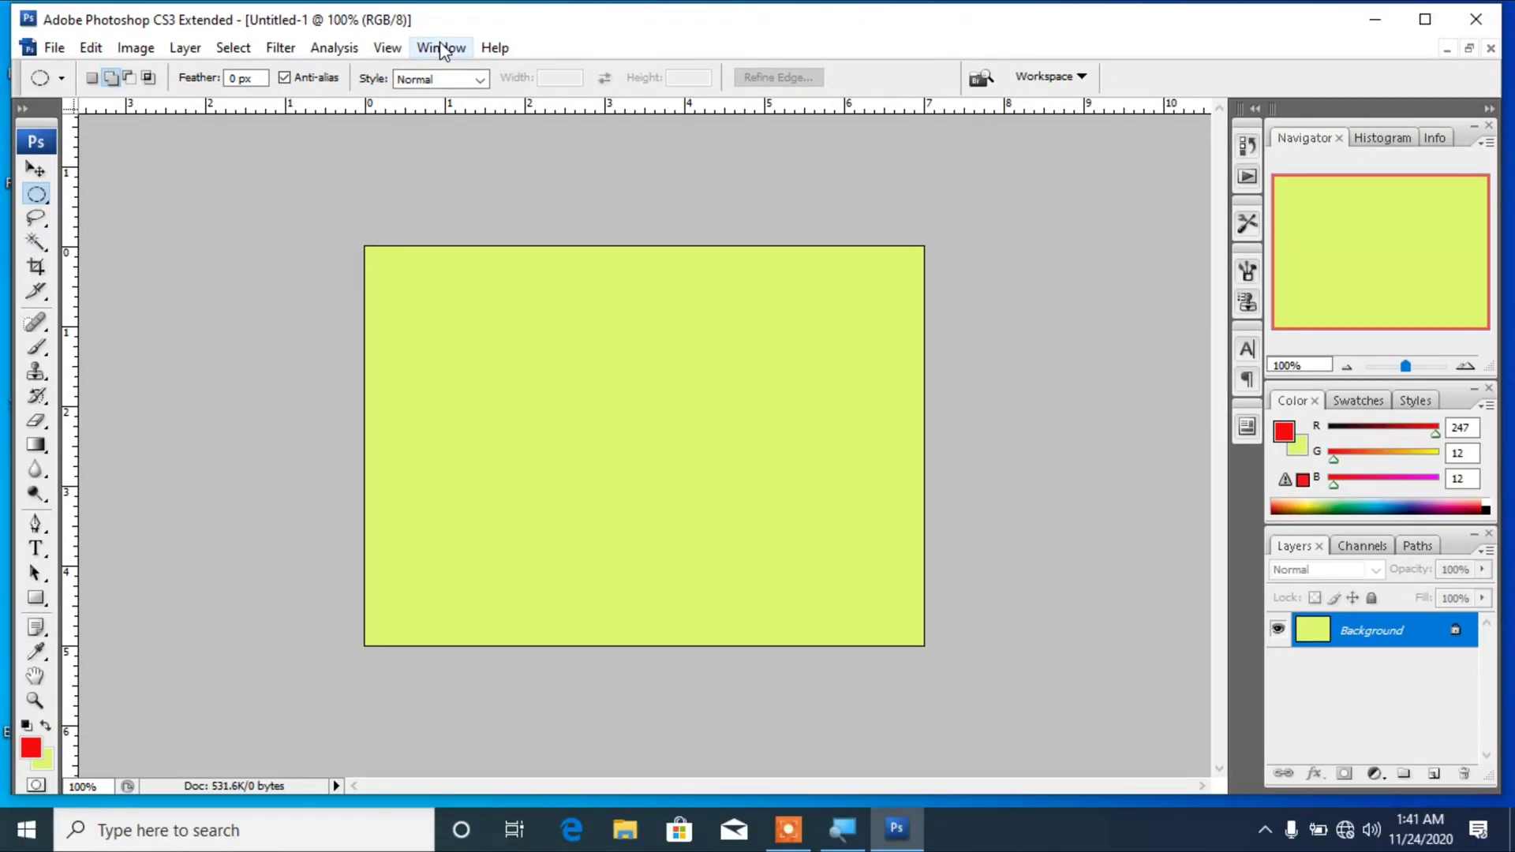
Tile the two document windows vertically and copy the selected bear from 27.jpg into the lower-left area of the Untitled-1 canvas.
left_click(444, 54)
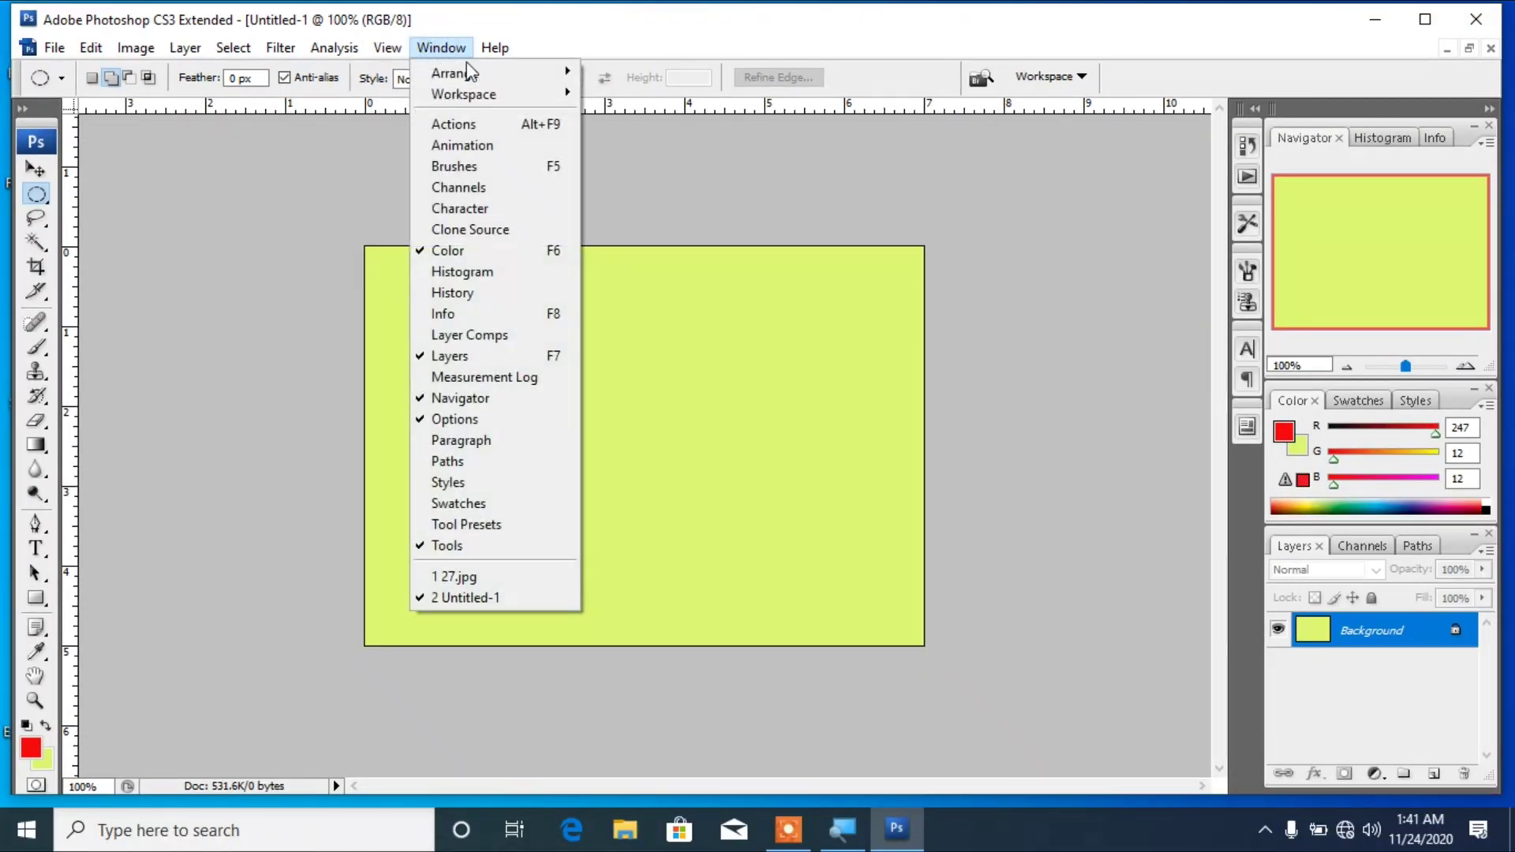
mouse_move(471, 73)
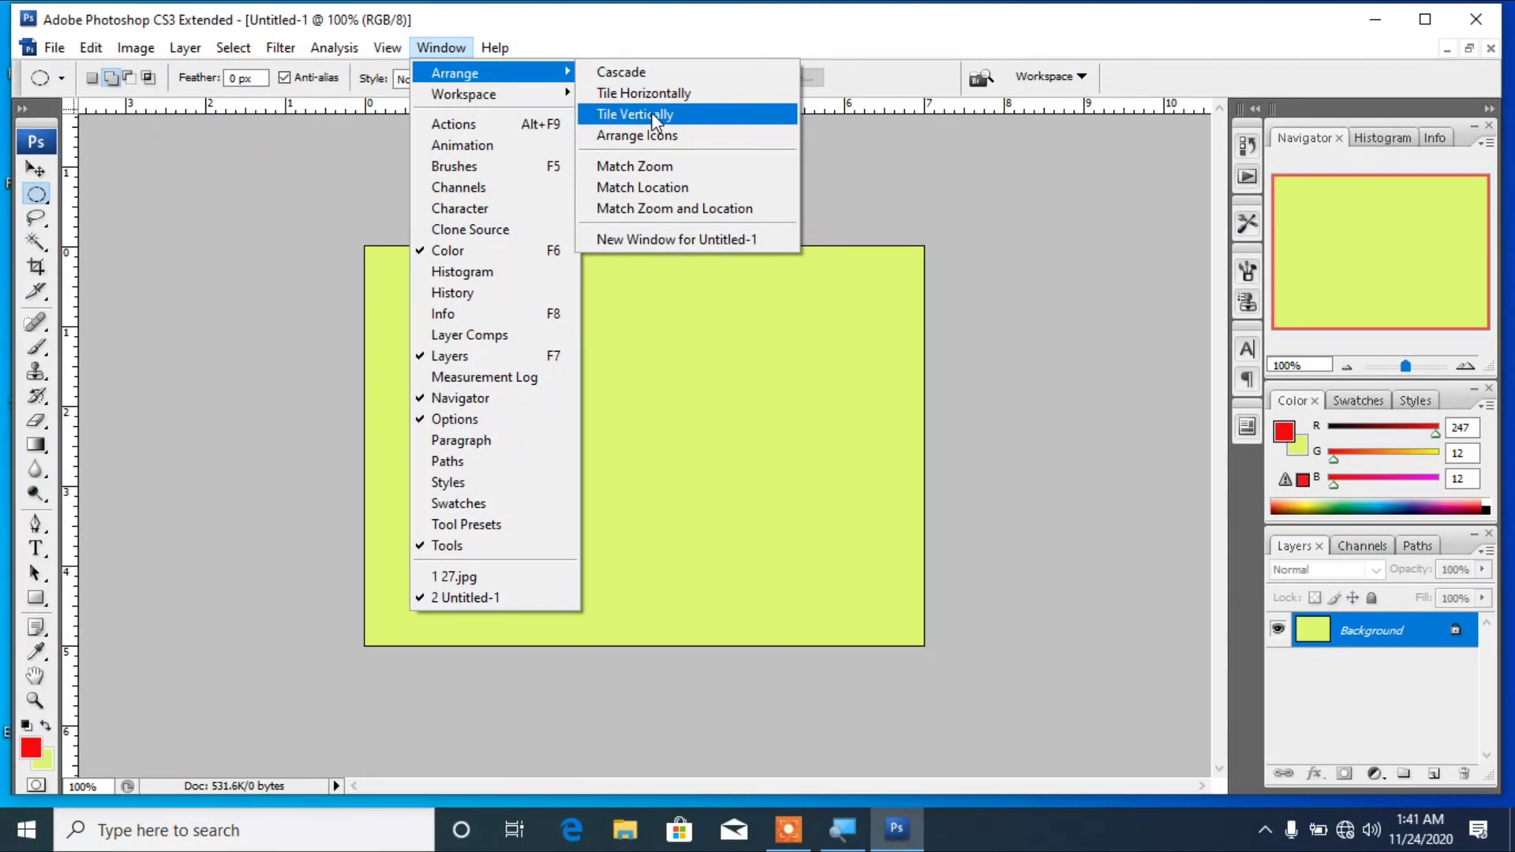
left_click(836, 152)
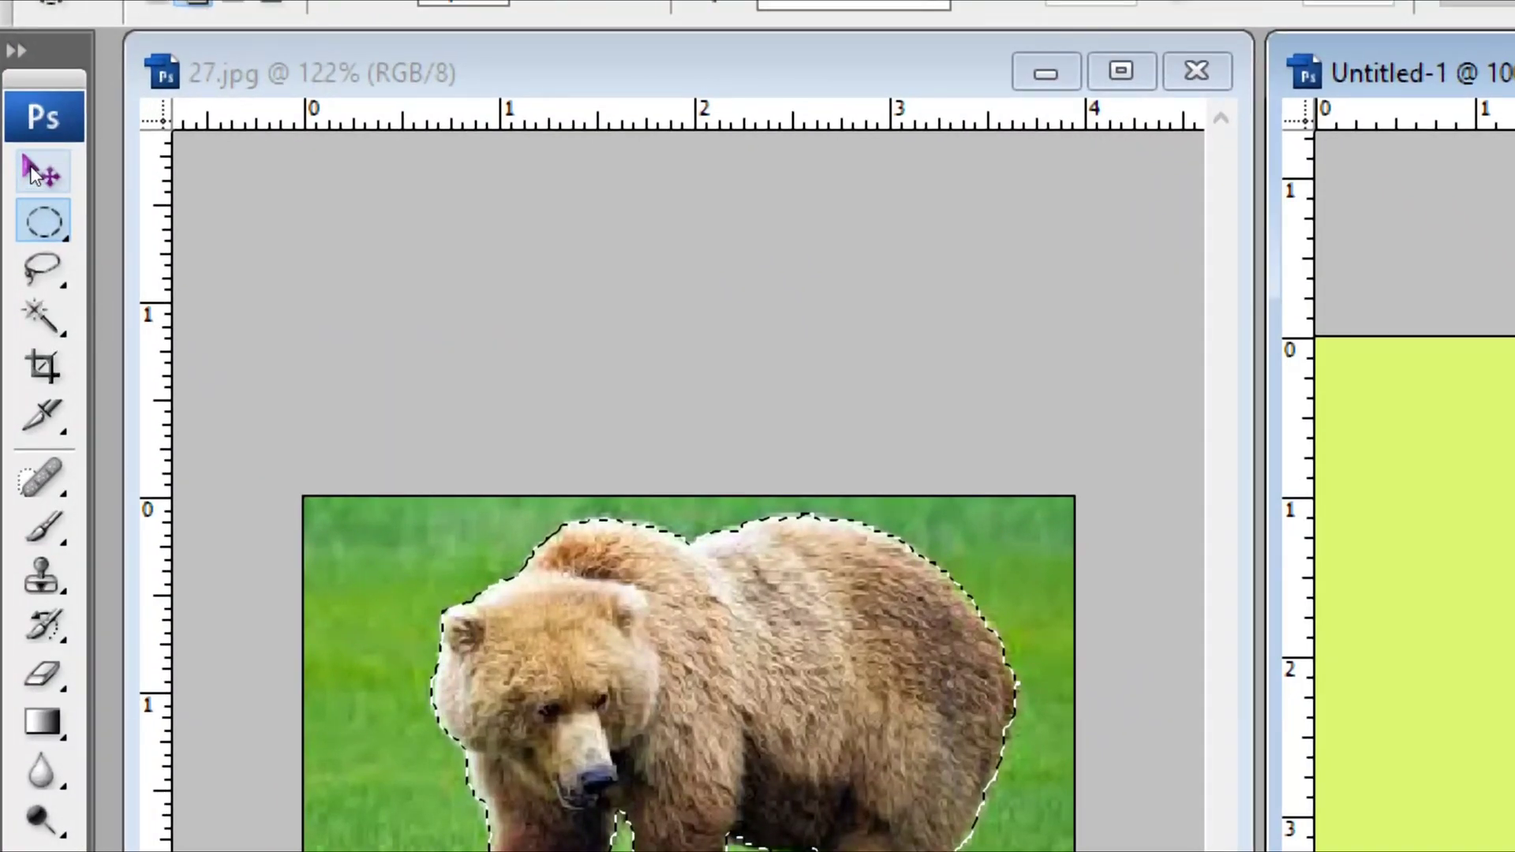
left_click(33, 173)
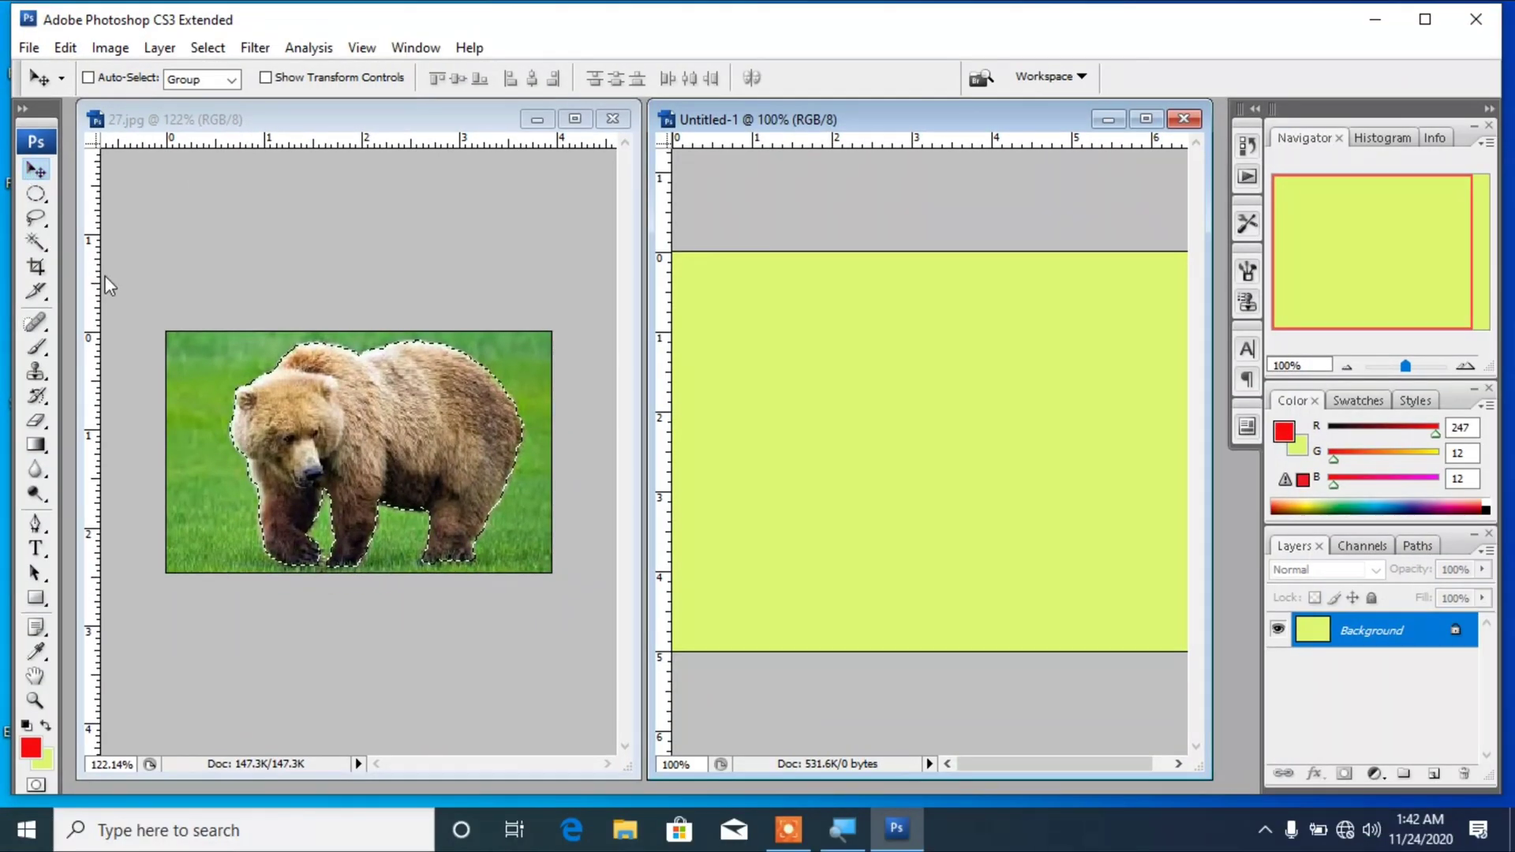
left_click_drag(381, 386, 743, 535)
left_click_drag(870, 450, 856, 440)
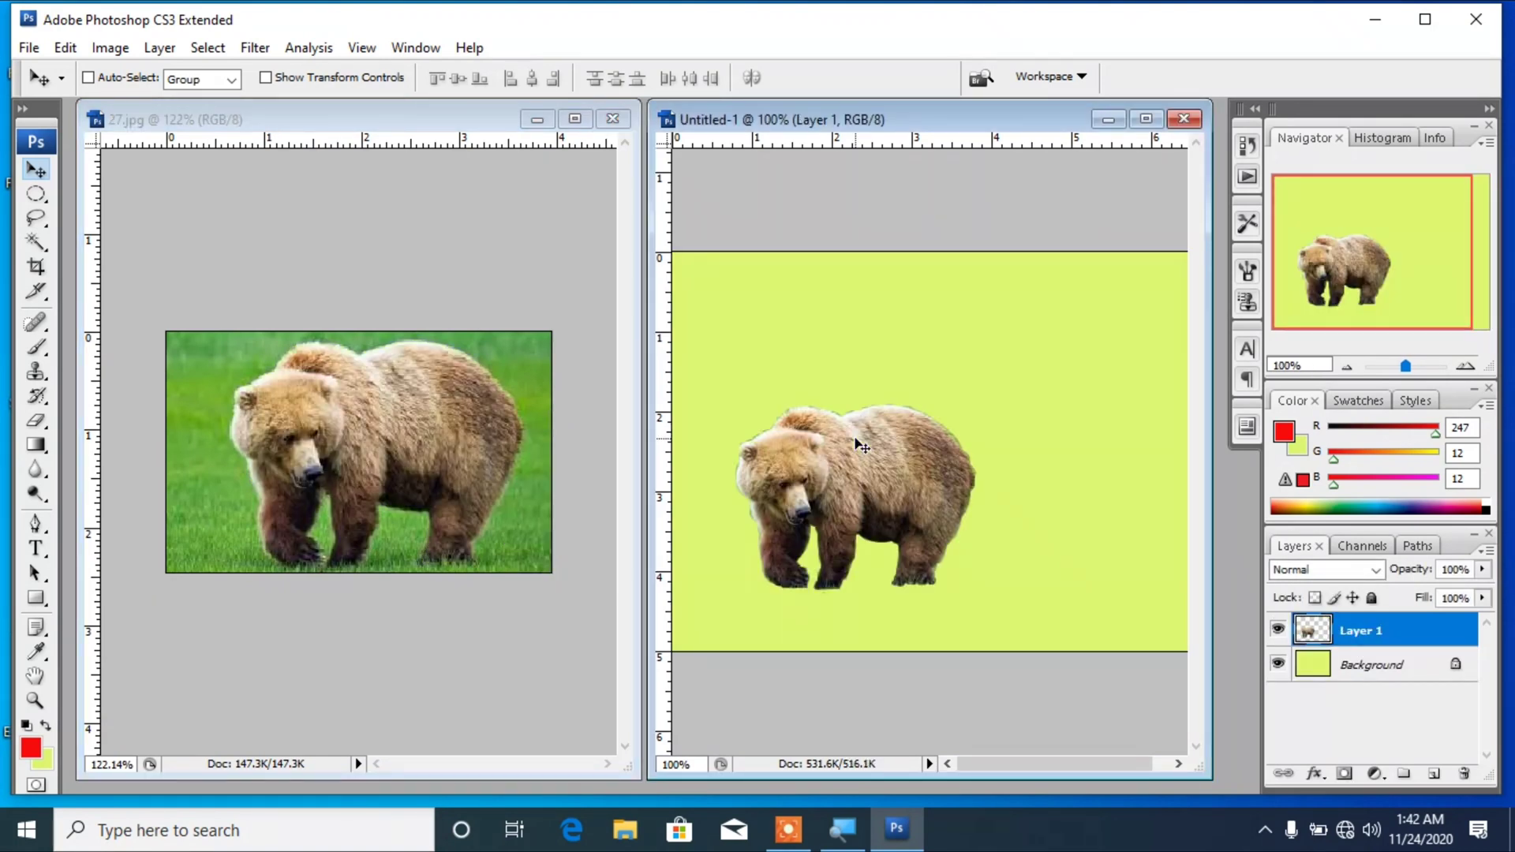
Close 27.jpg and maximize the Untitled-1 document window.
left_click(612, 119)
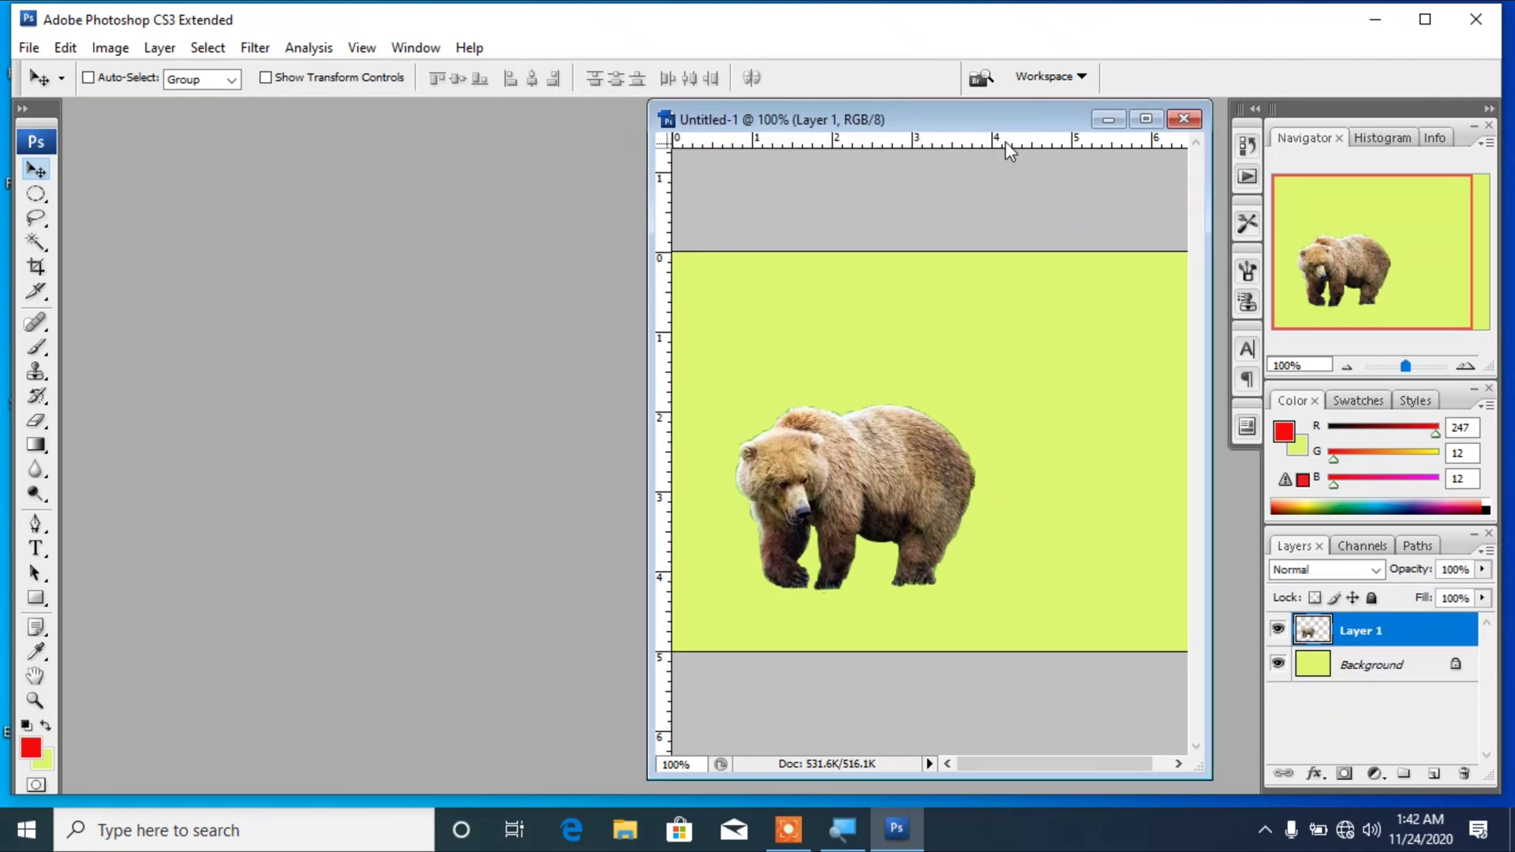
left_click(1146, 118)
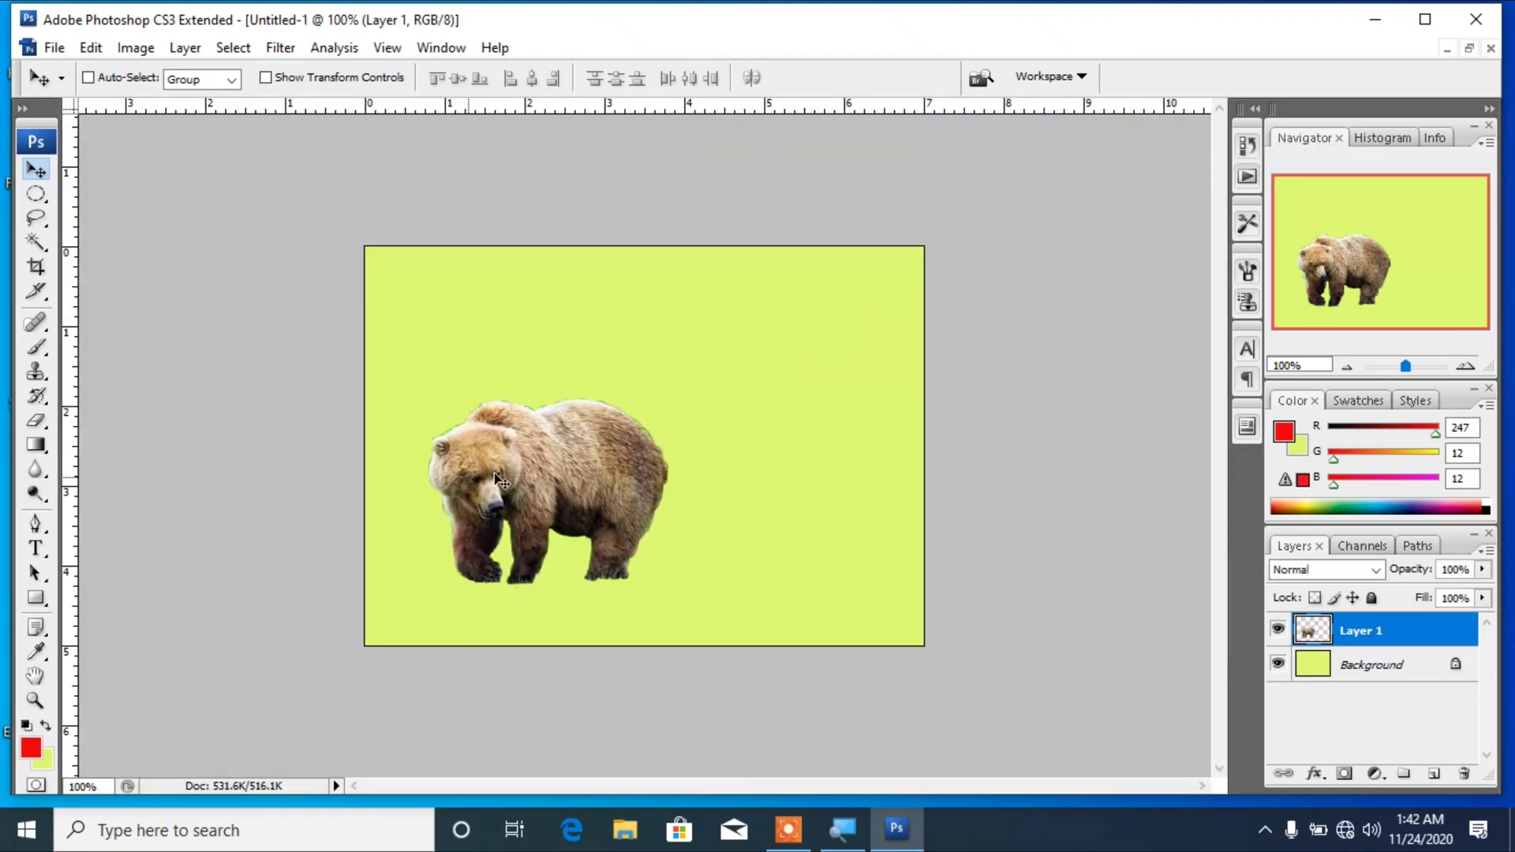
Enlarge the bear proportionally to about 160.8% with Free Transform, keeping its lower-left corner in place.
key("ctrl+t")
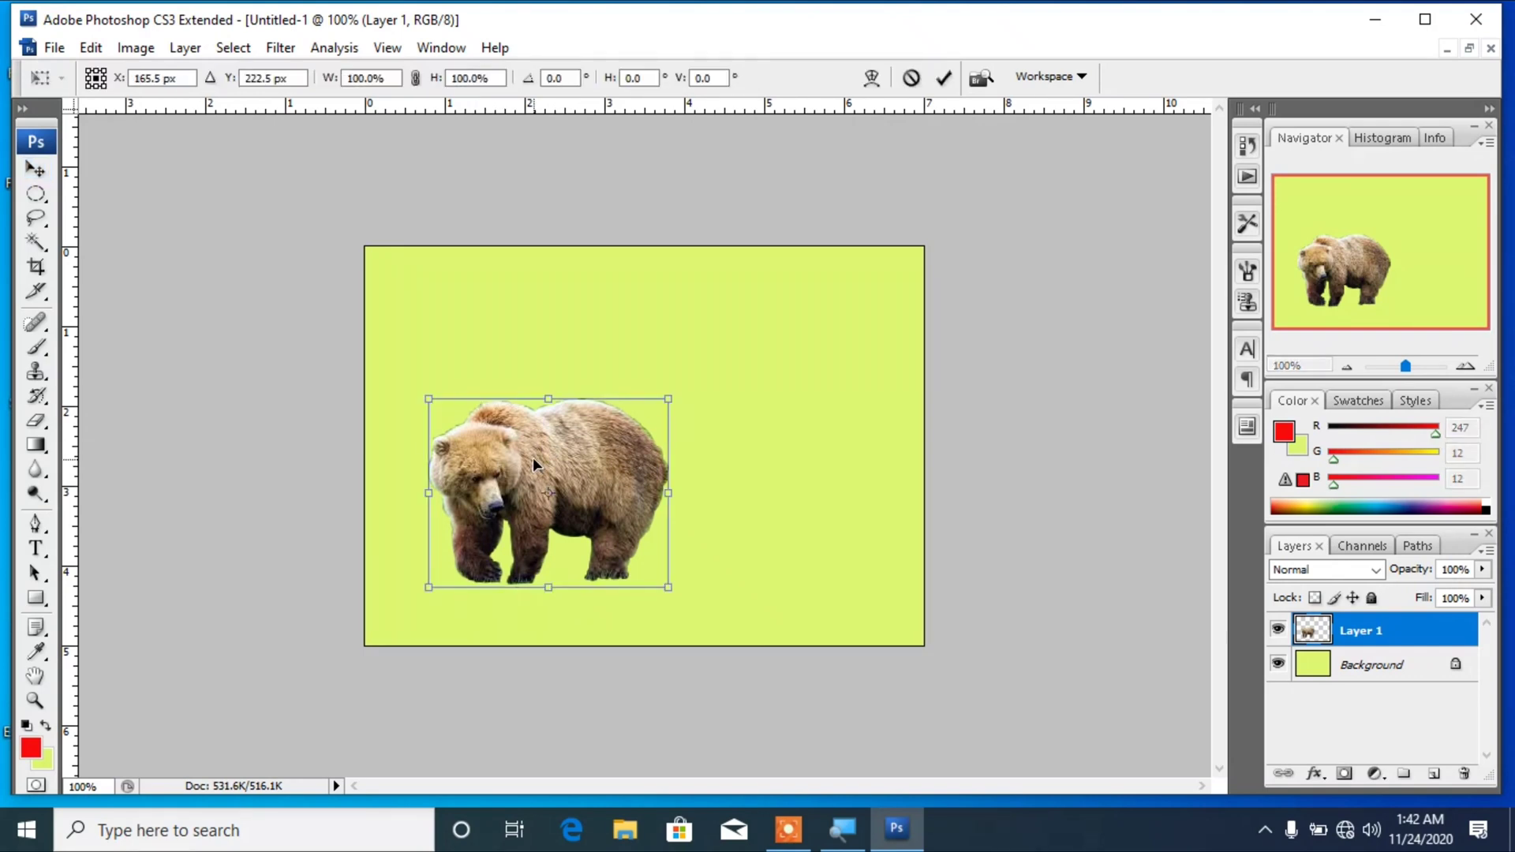
left_click_drag(666, 399, 994, 209)
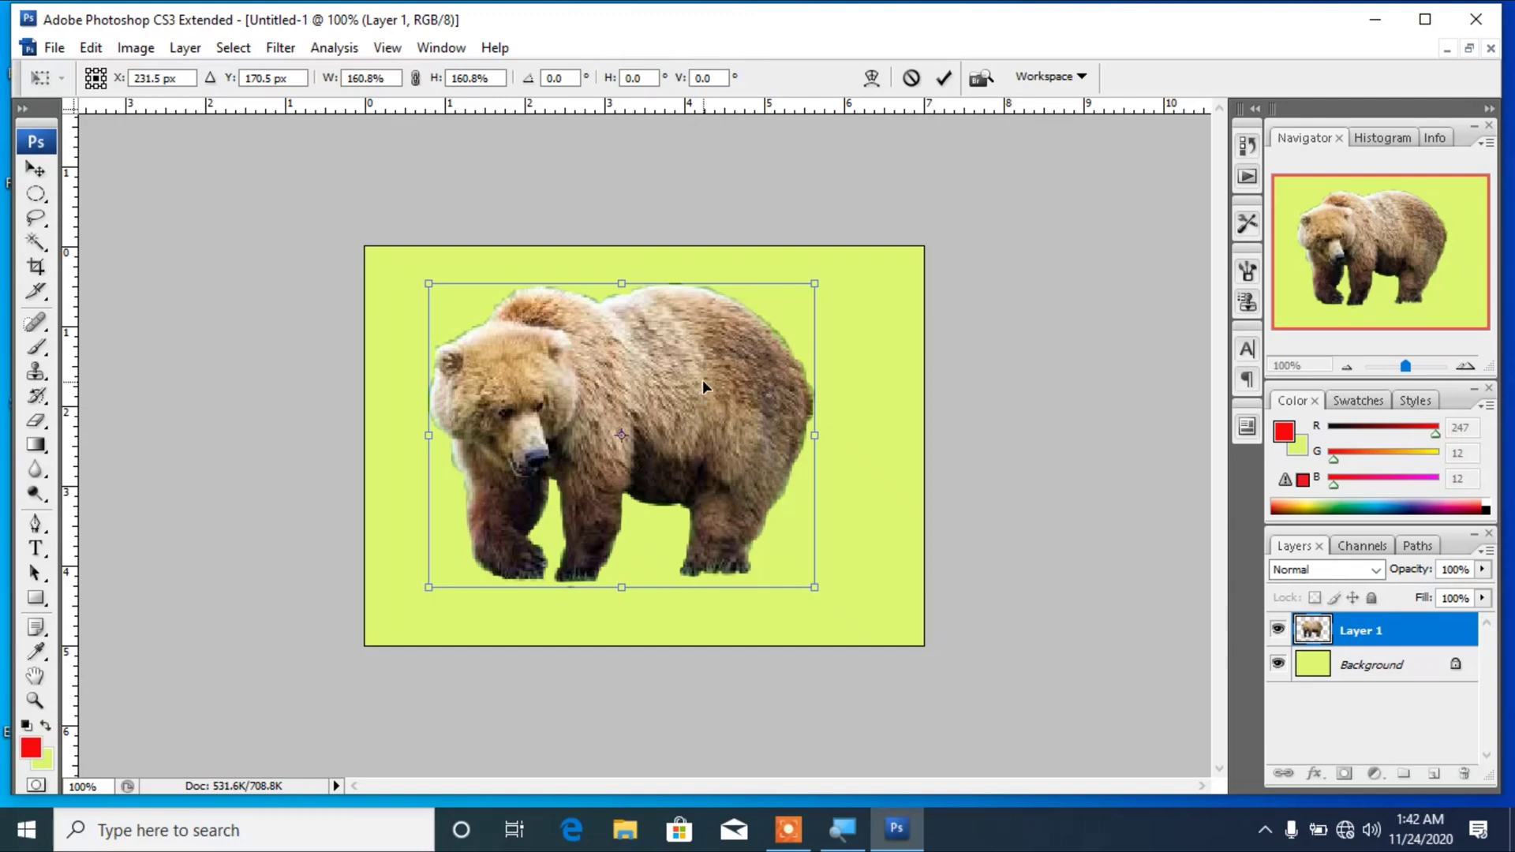
Nudge the enlarged bear right and down toward the canvas center, to about X 247.5 px and Y 179.5 px.
key("Right")
key("Right")
key("Right")
key("Right")
key("Right")
key("Right")
key("Right")
key("Right")
key("Right")
key("Right")
key("Right")
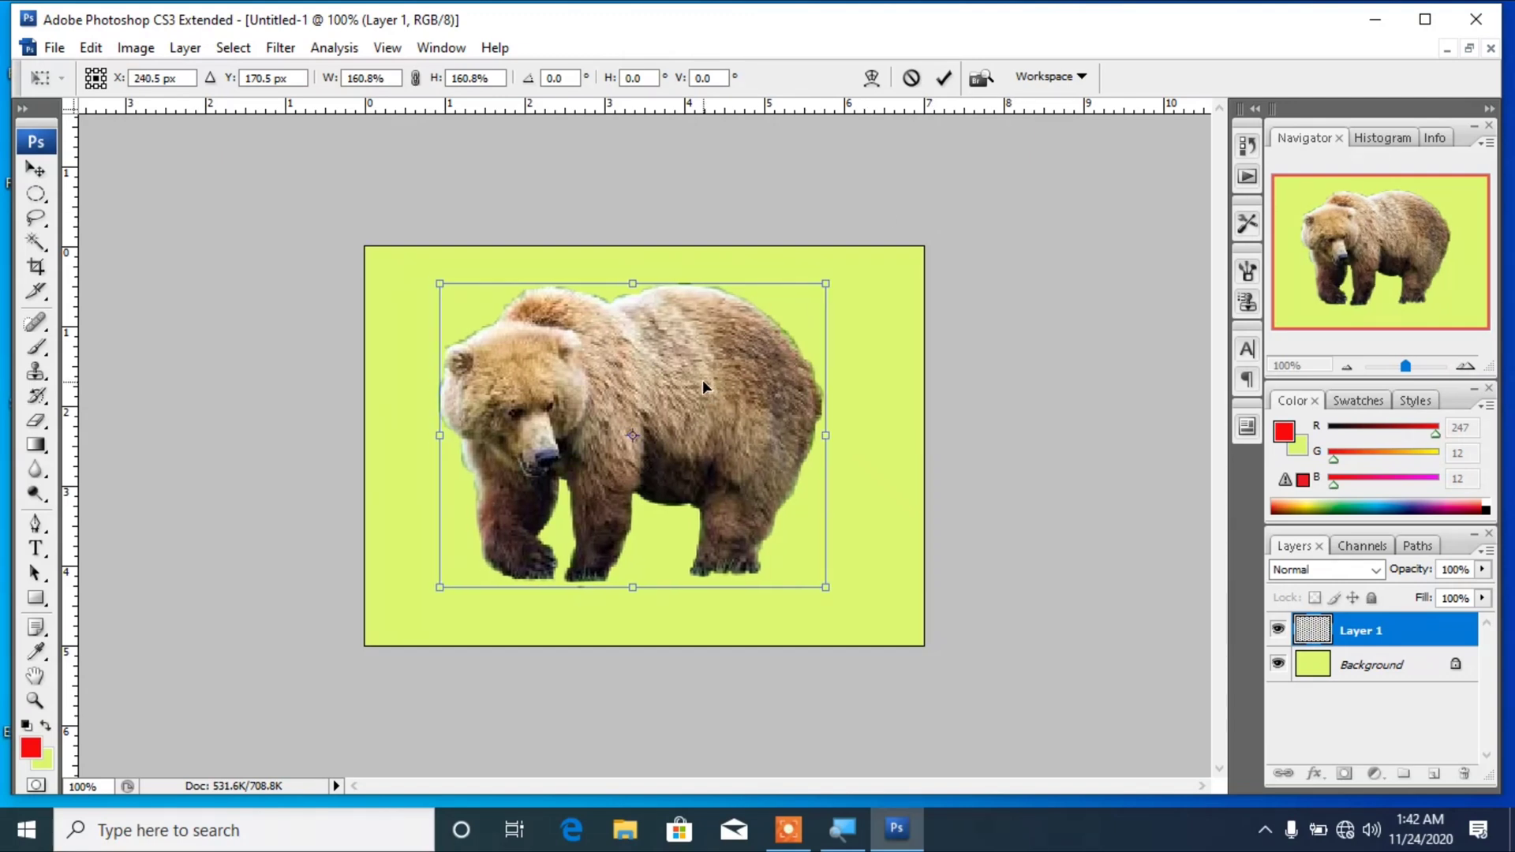
key("Down")
key("Down")
key("Down")
key("Down")
key("Down")
key("Down")
key("Down")
key("Down")
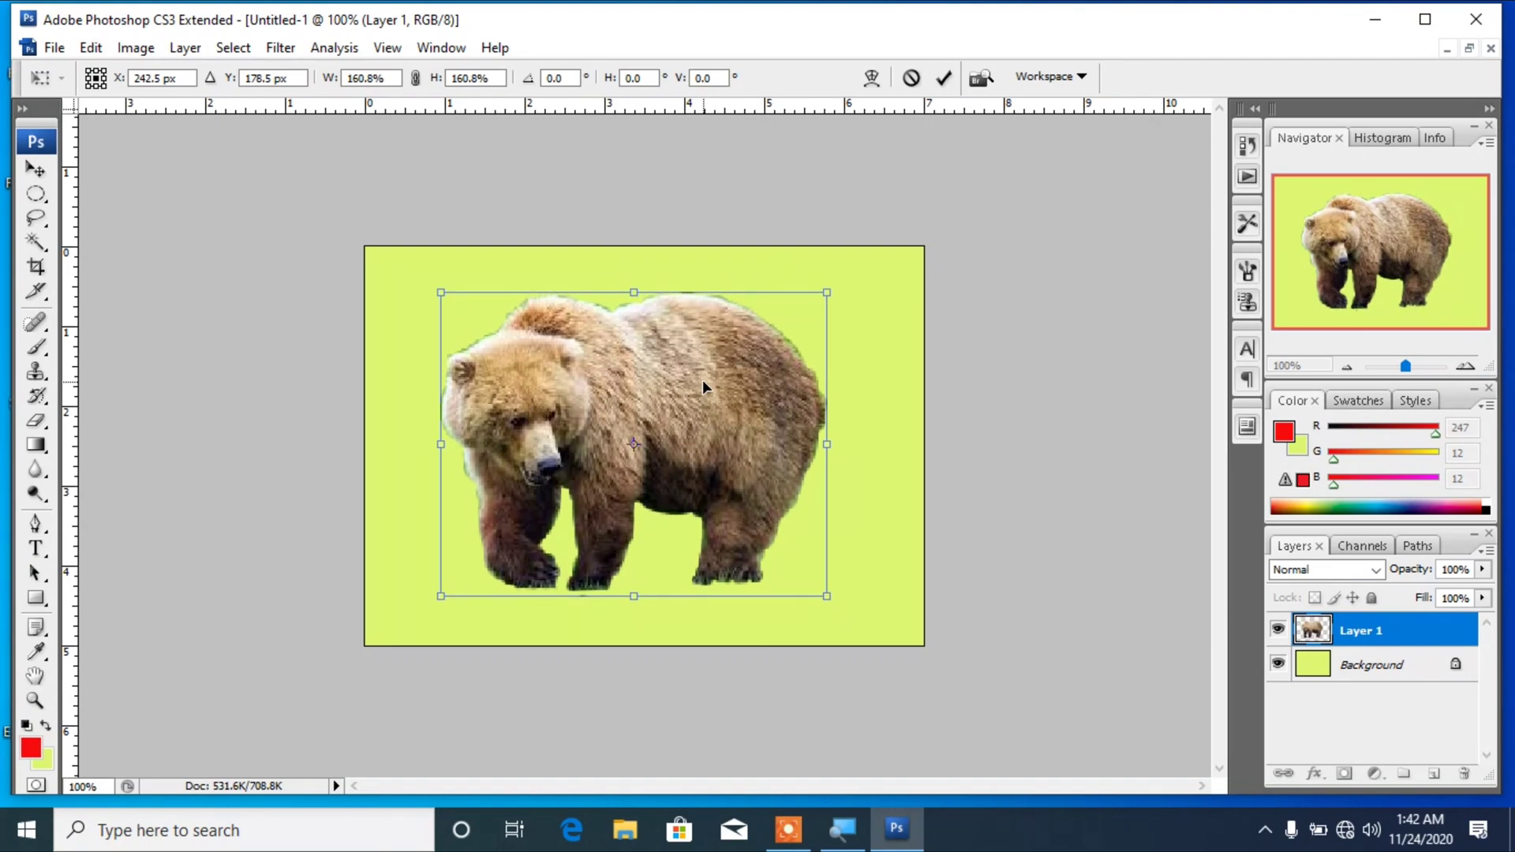
key("Right")
key("Right")
key("Right")
key("Right")
key("Right")
key("Right")
key("Right")
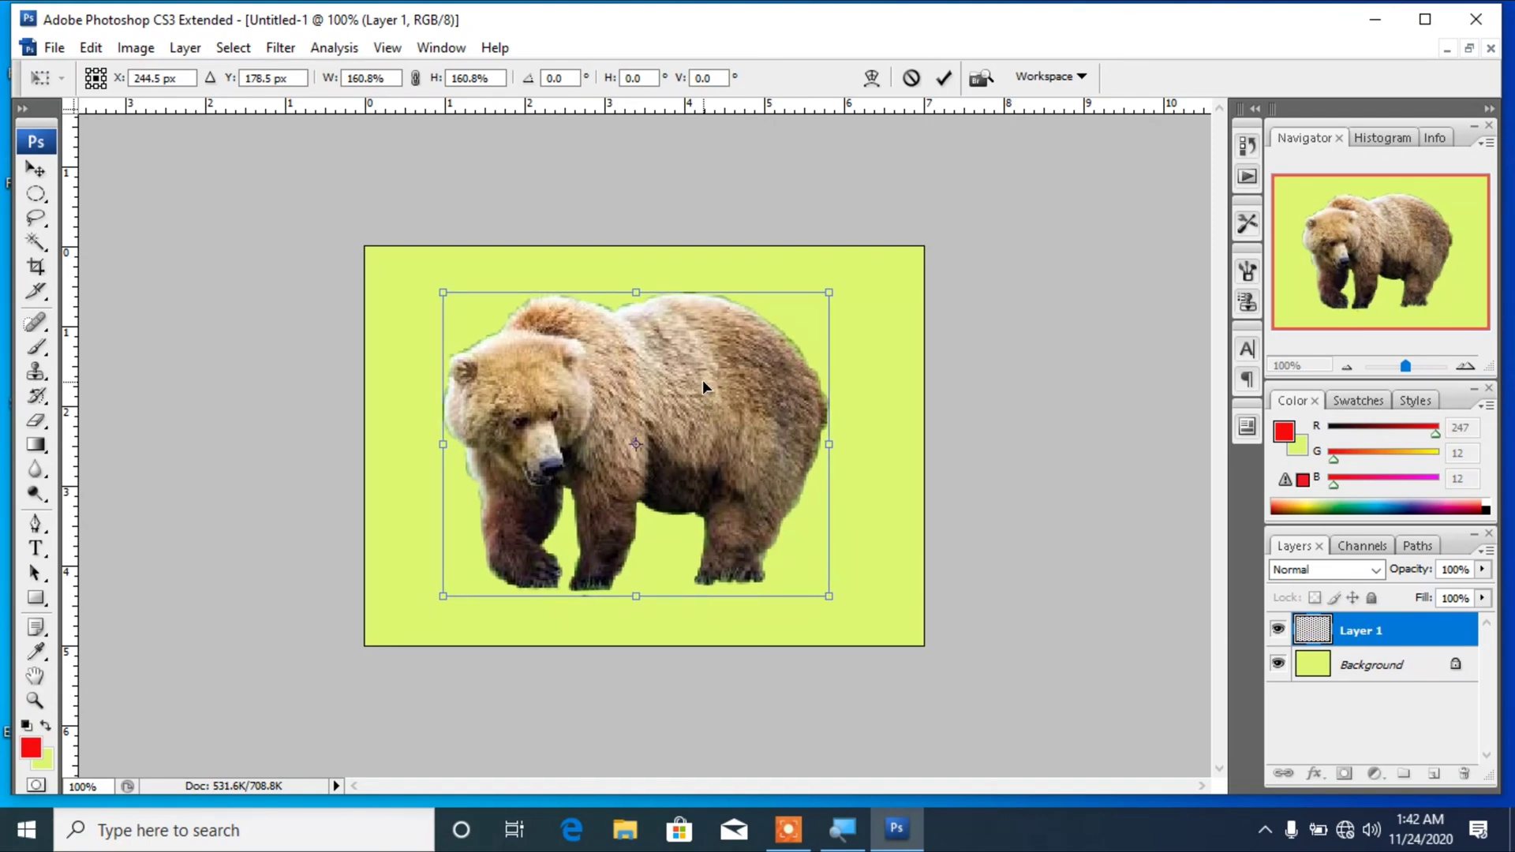
key("Left")
key("Left")
key("Left")
key("Left")
key("Left")
key("Left")
key("Left")
key("Left")
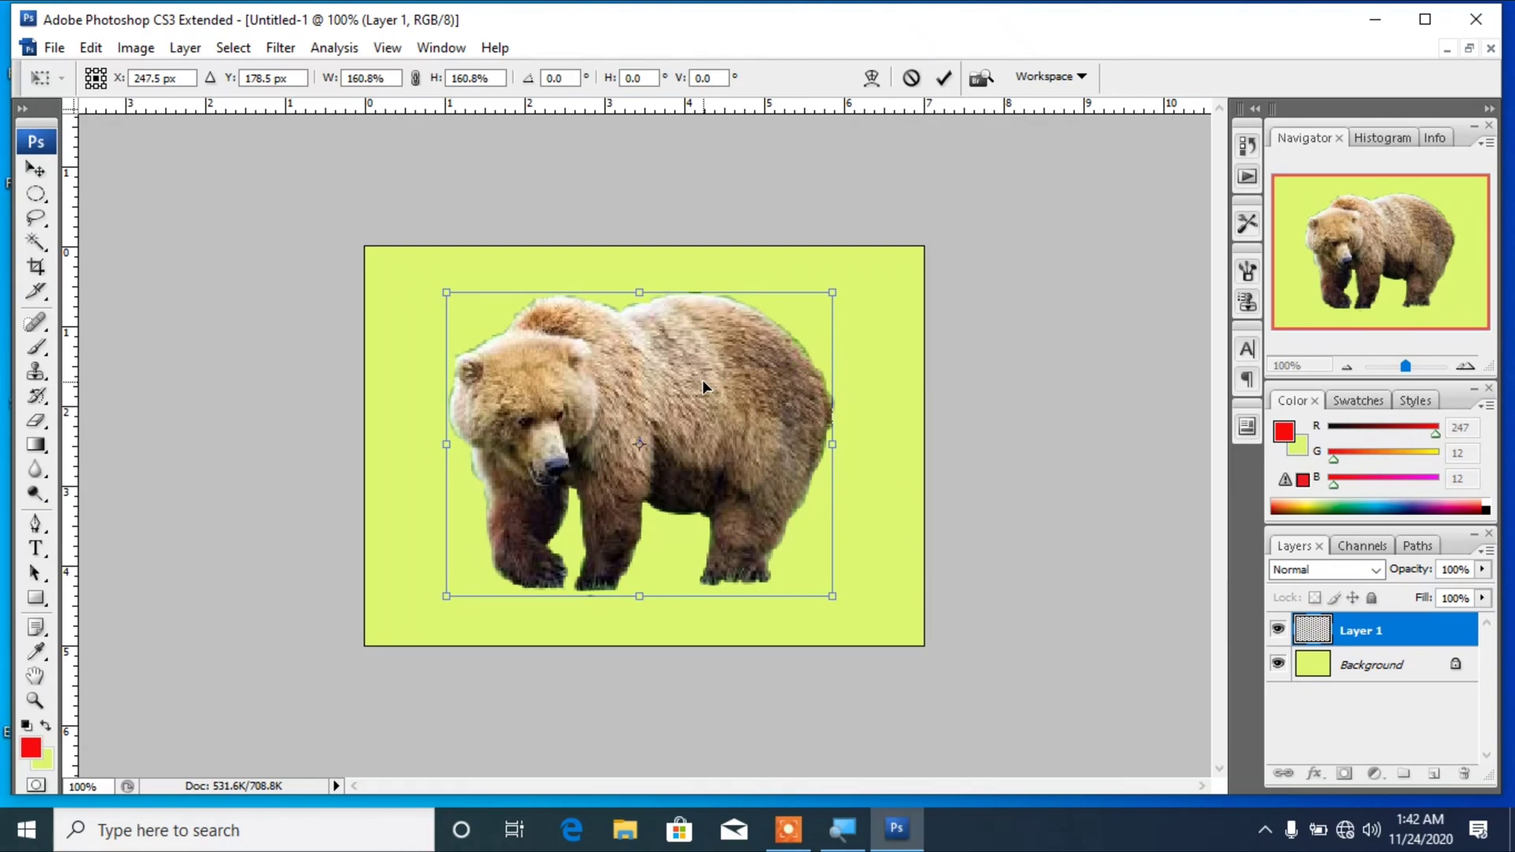
key("Up")
key("Up")
key("Up")
key("Up")
key("Up")
key("Up")
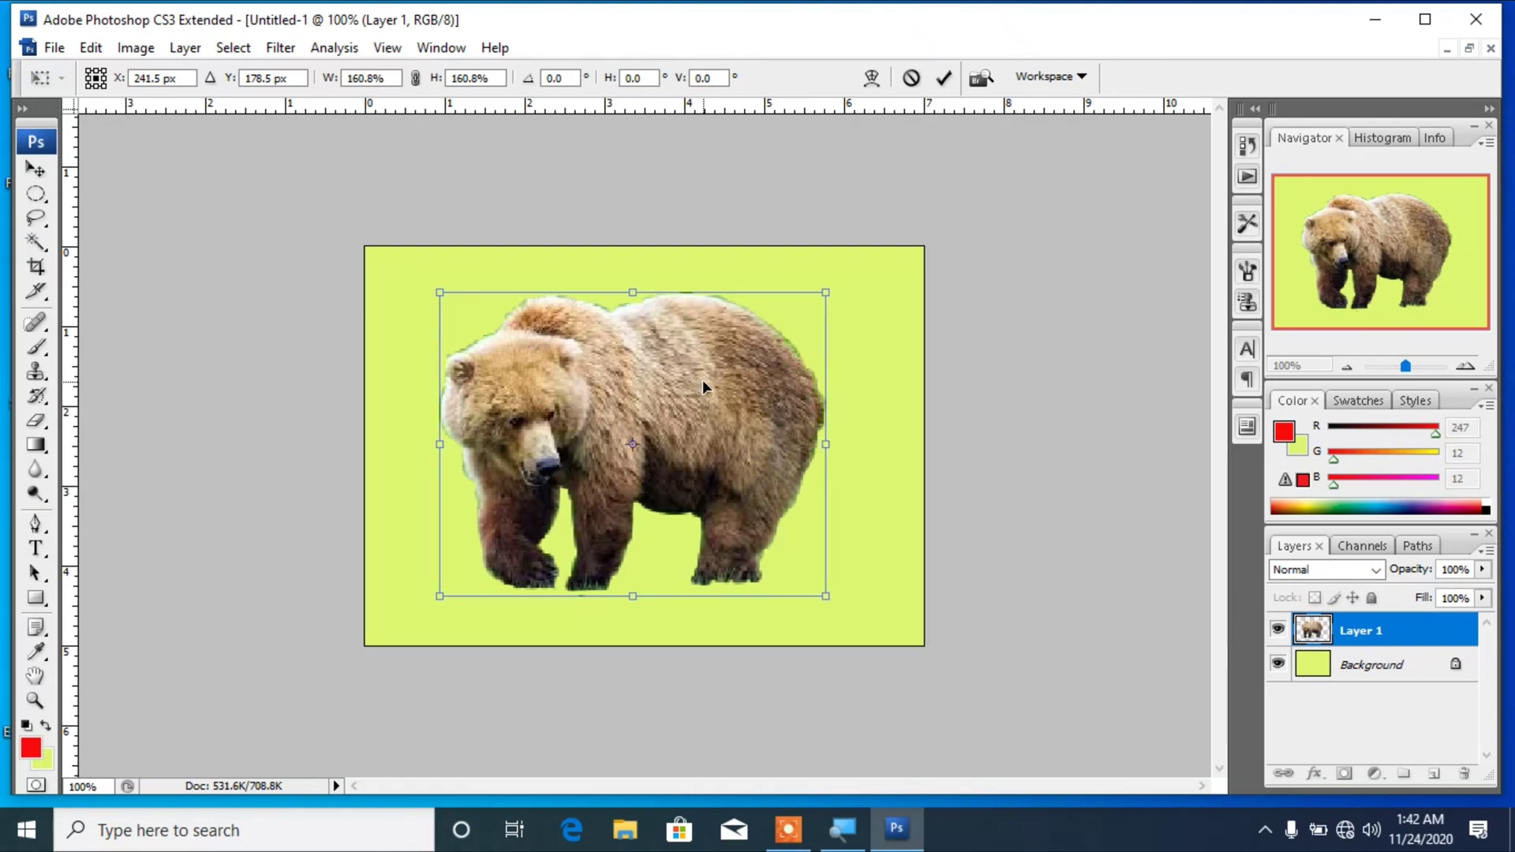
key("Down")
key("Down")
key("Down")
key("Down")
key("Down")
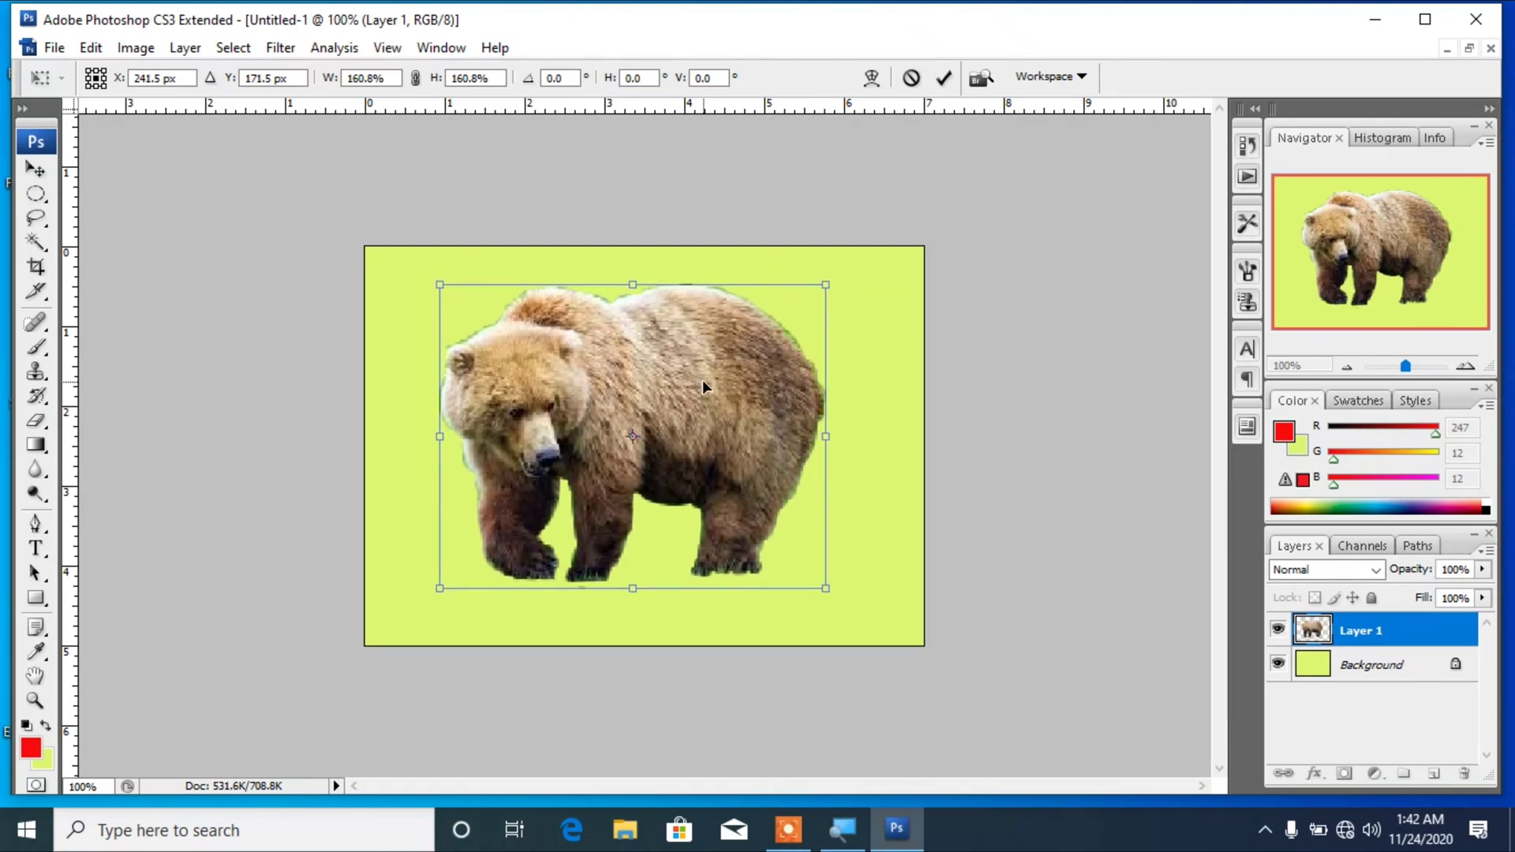
key("Down")
key("Down")
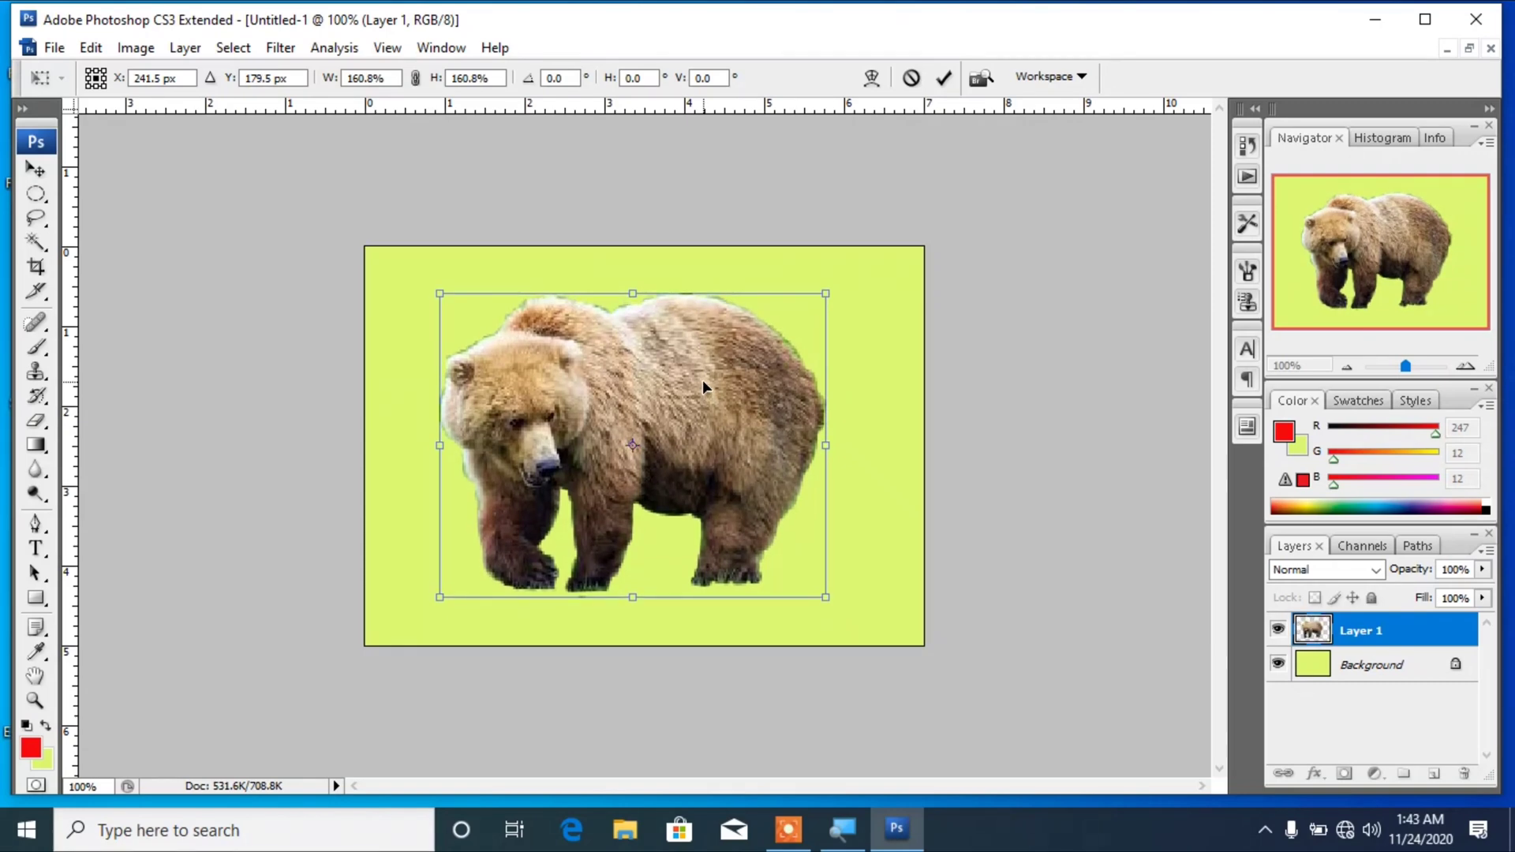
key("Right")
key("Right")
key("Right")
key("Right")
key("Right")
key("Right")
key("Right")
key("Right")
key("Right")
key("Right")
key("Right")
key("Right")
key("Right")
key("Right")
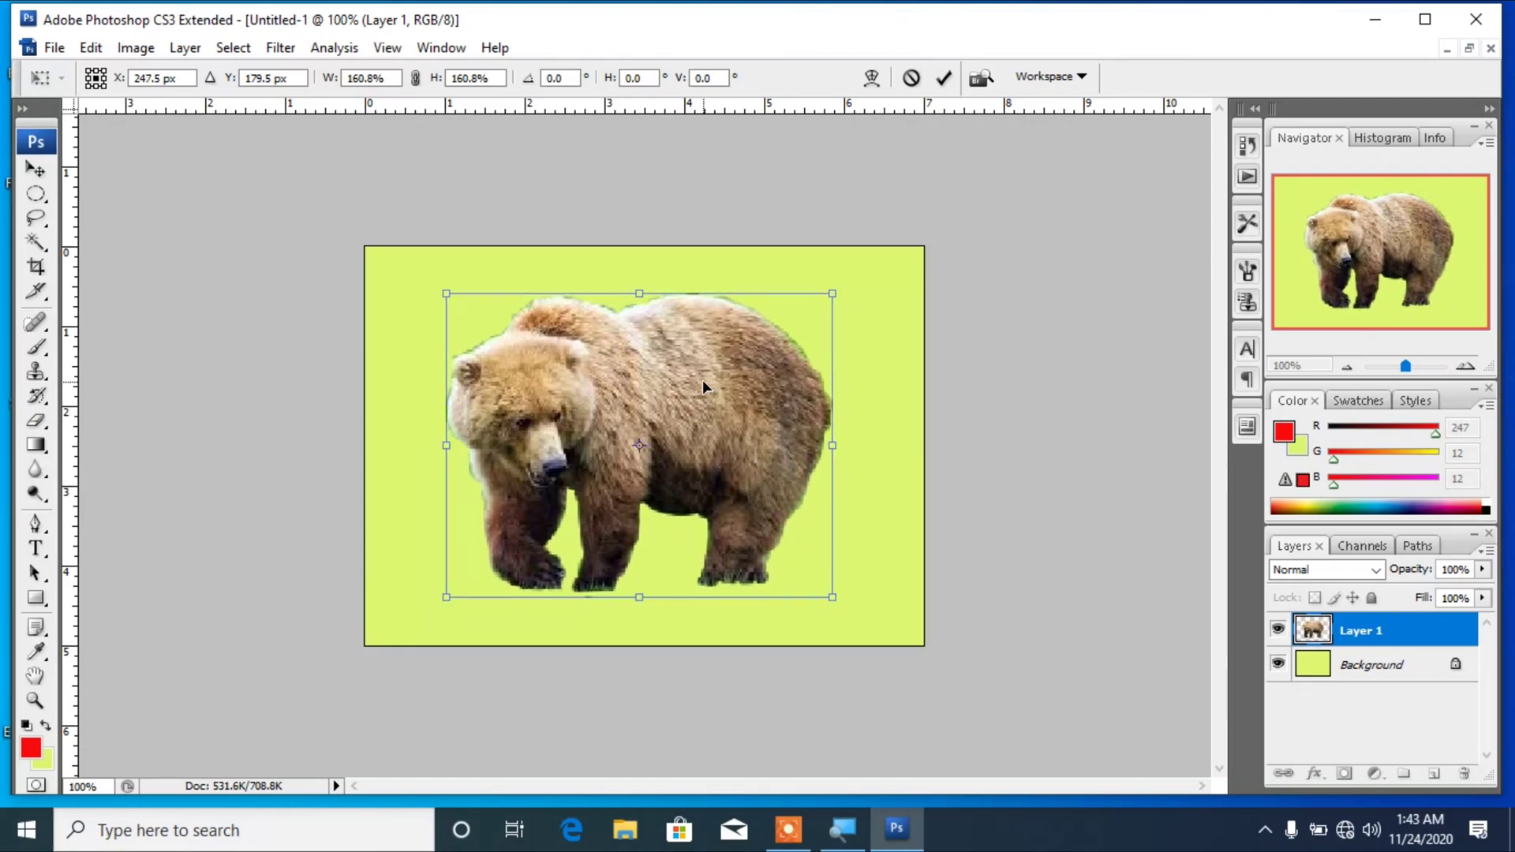